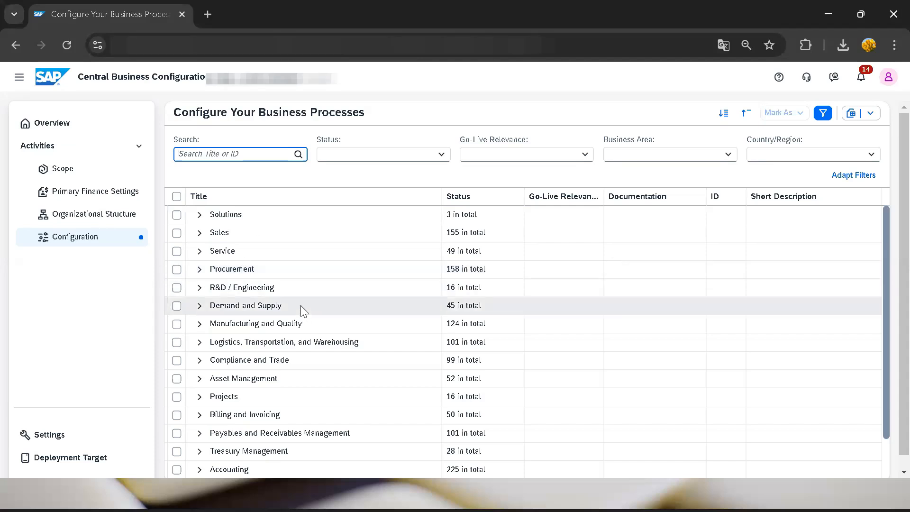
Step: Search the business process configuration activities for "output con"
click(235, 154)
text(o)
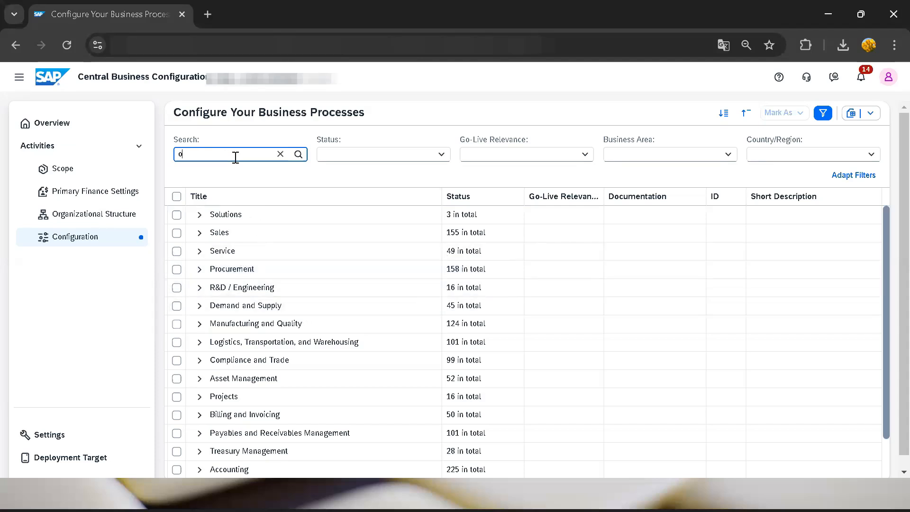
text(utput)
key(Return)
text(cntr)
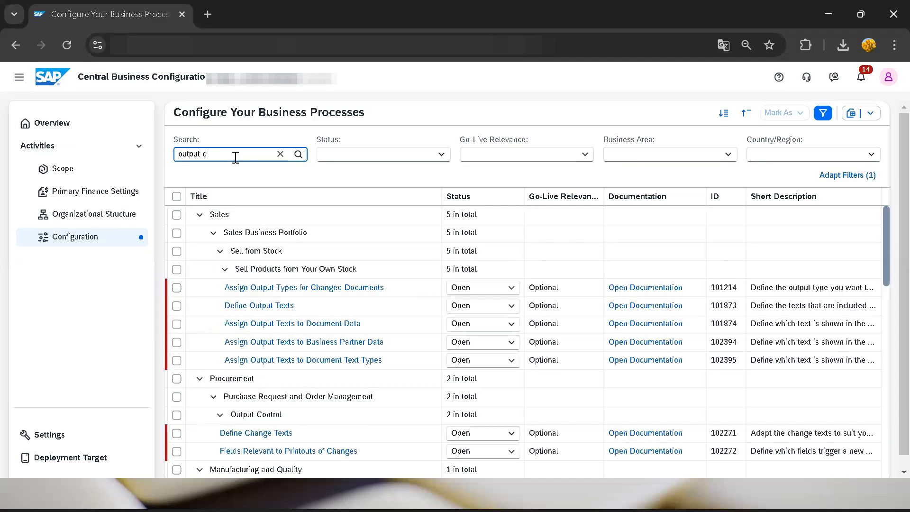
key(BackSpace)
key(BackSpace)
key(BackSpace)
text(on)
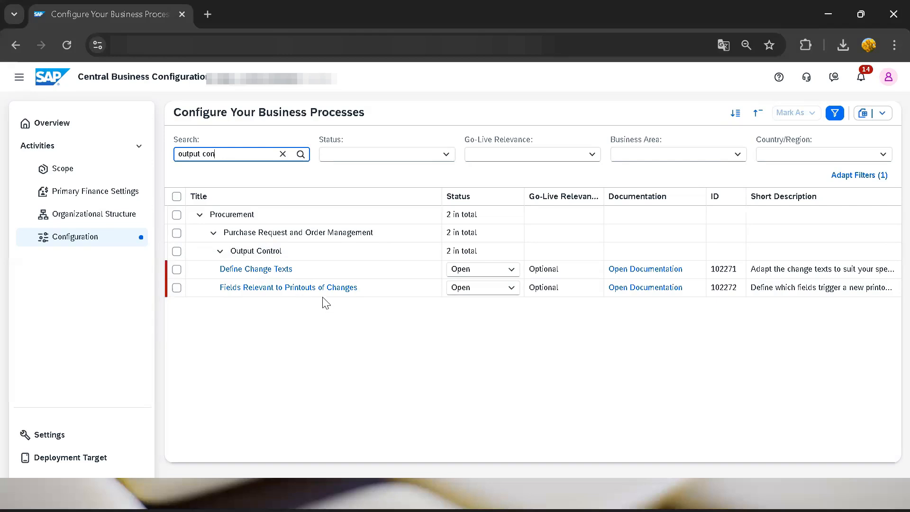
Step: Open the Define Change Texts activity and review the text numbers and their printout texts through to the last entry
click(244, 270)
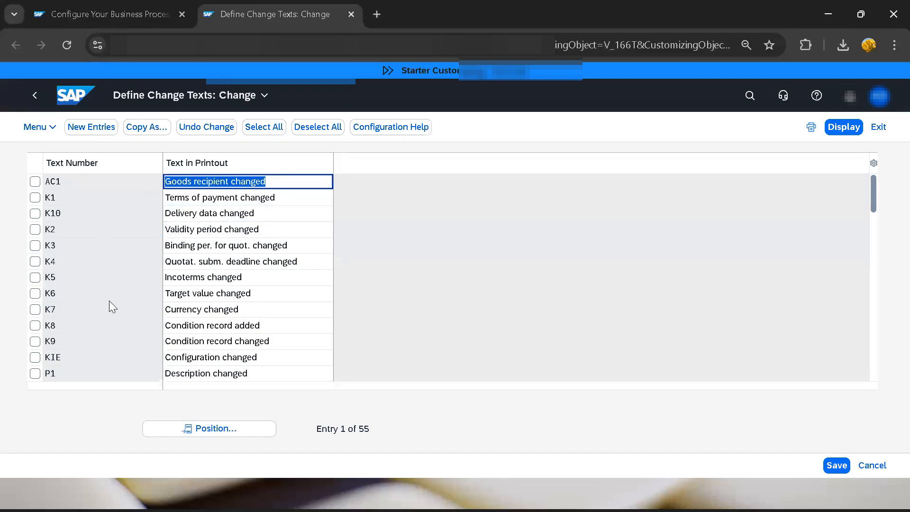
scroll(118, 225, down, 1)
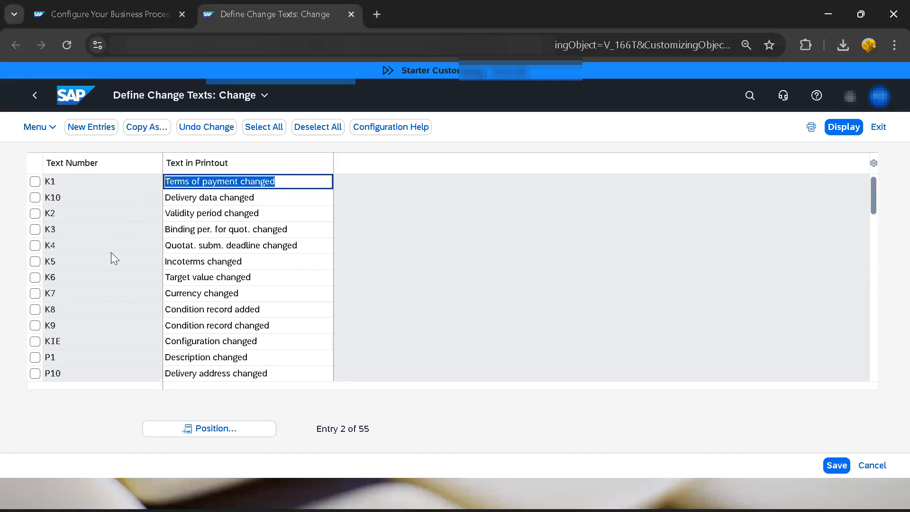
scroll(104, 253, down, 8)
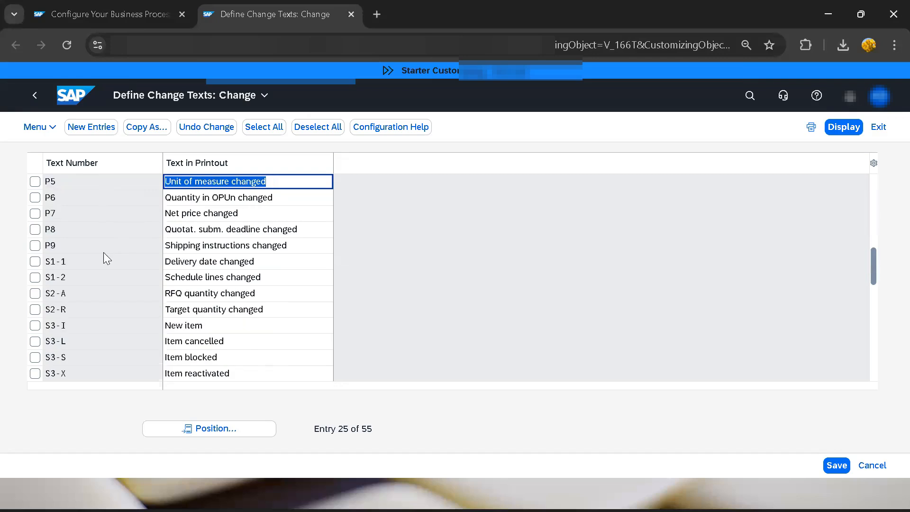
scroll(103, 227, up, 1)
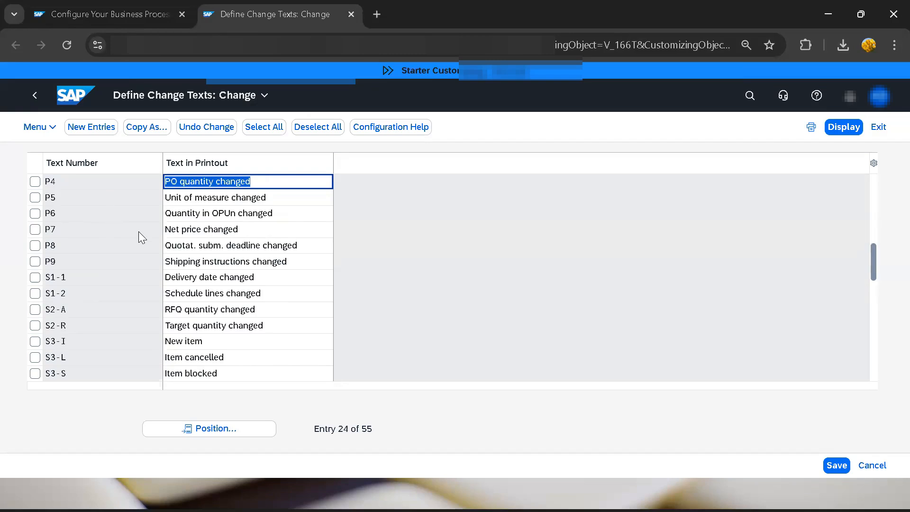
scroll(139, 232, up, 4)
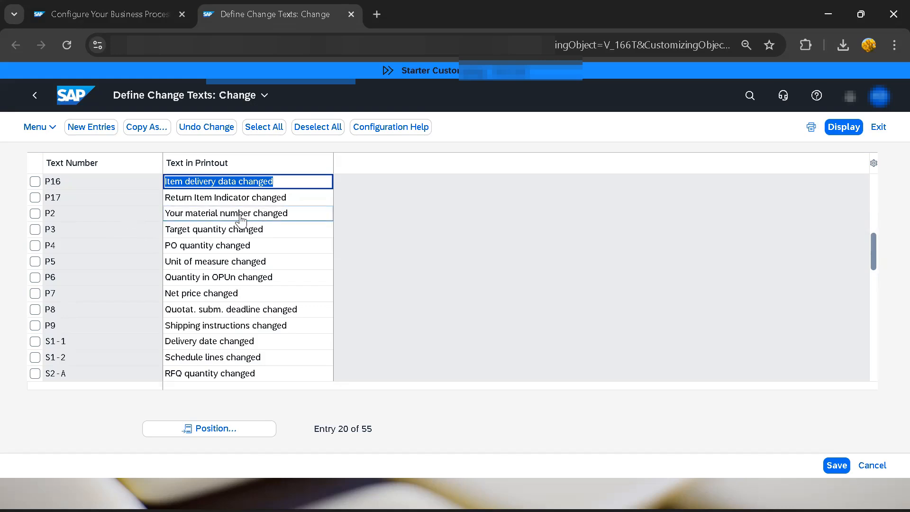
scroll(199, 295, down, 5)
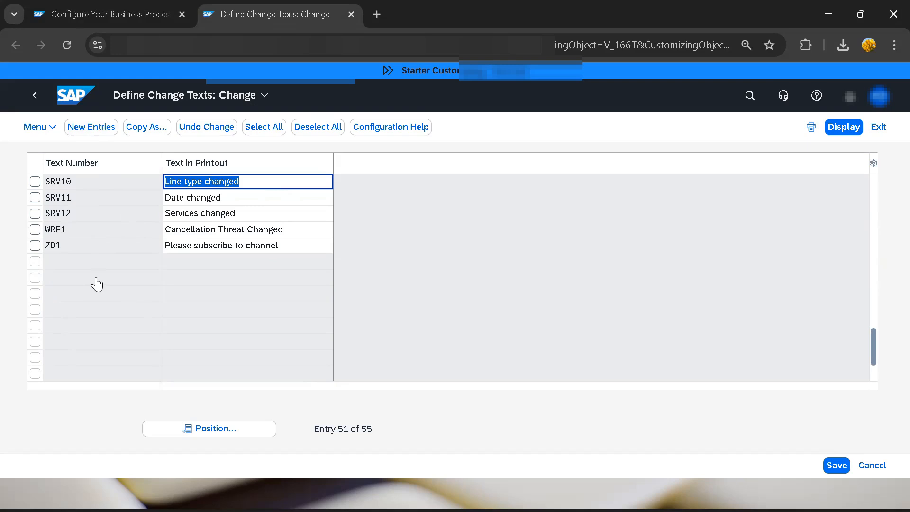
Step: Try to delete the change text entry ZD1, and clear its selection
click(48, 133)
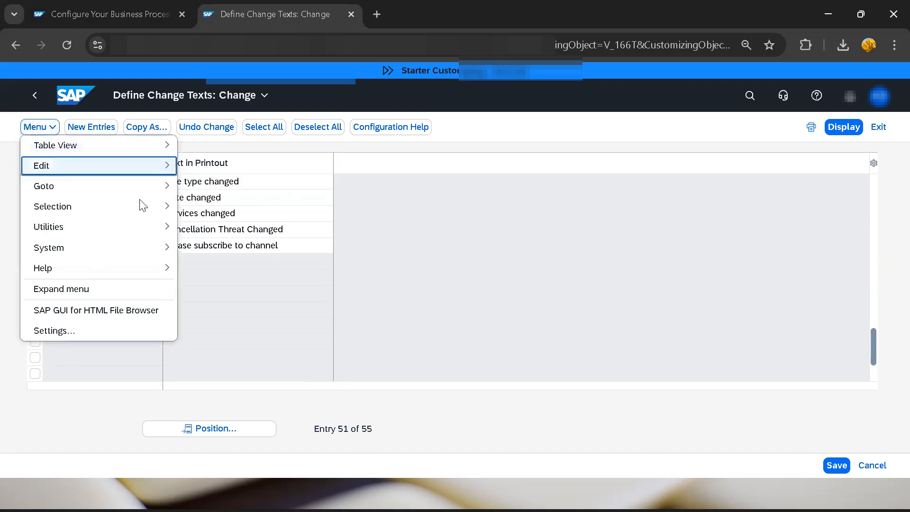
click(188, 295)
click(34, 245)
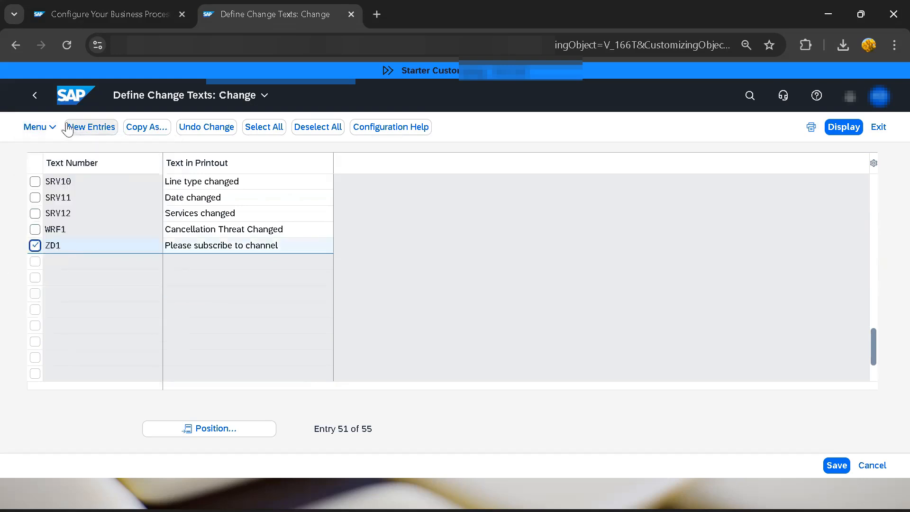
click(45, 133)
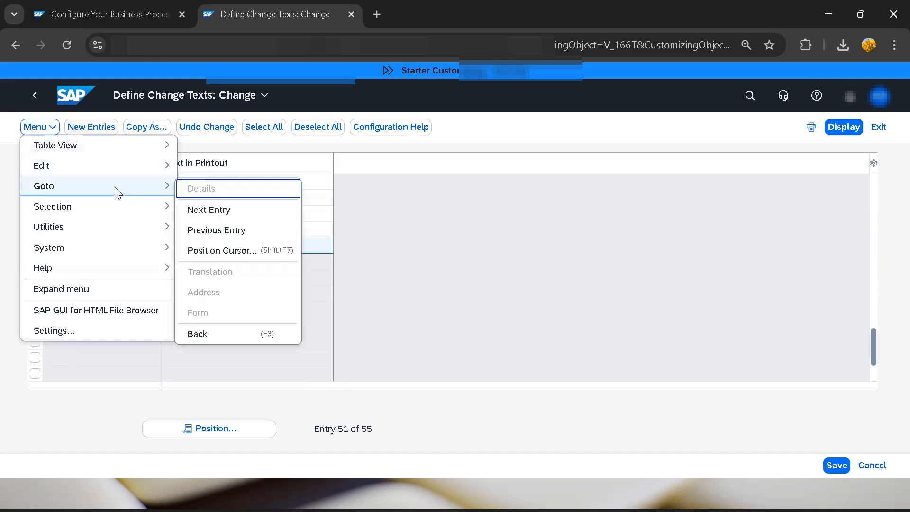
mouse_move(132, 169)
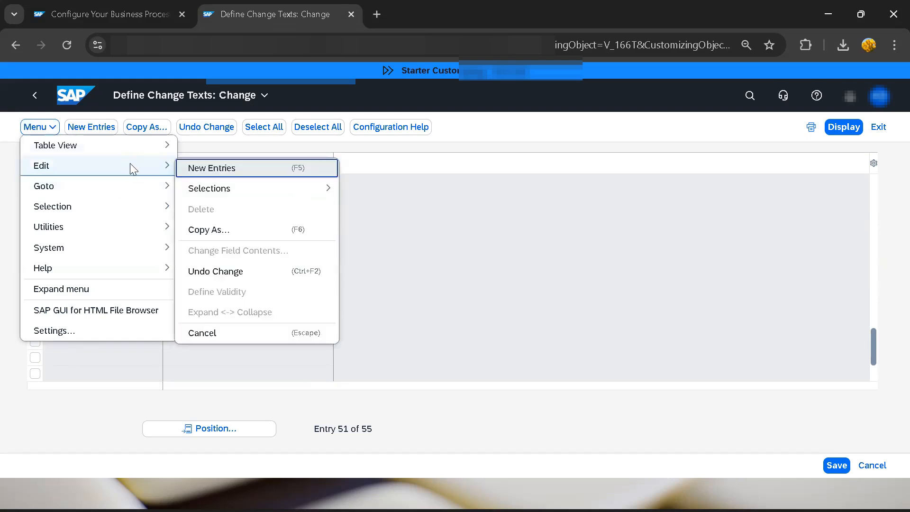
click(202, 209)
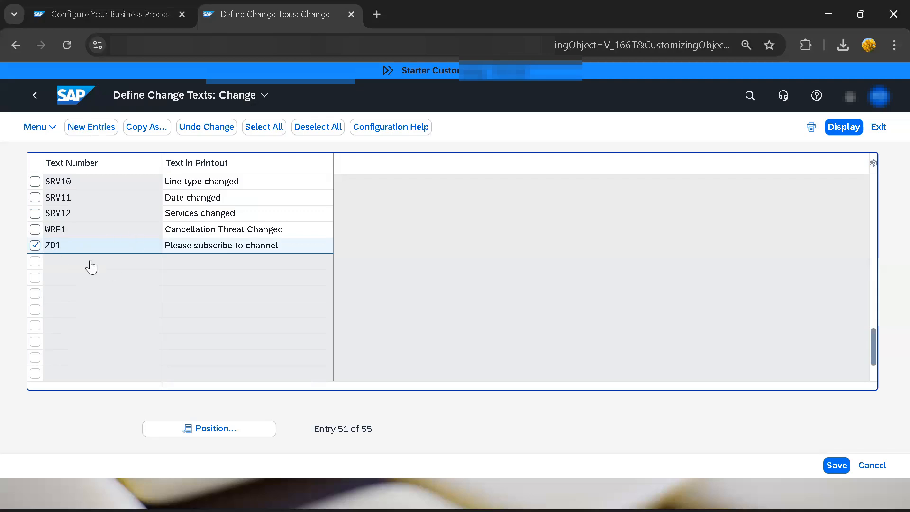
click(35, 246)
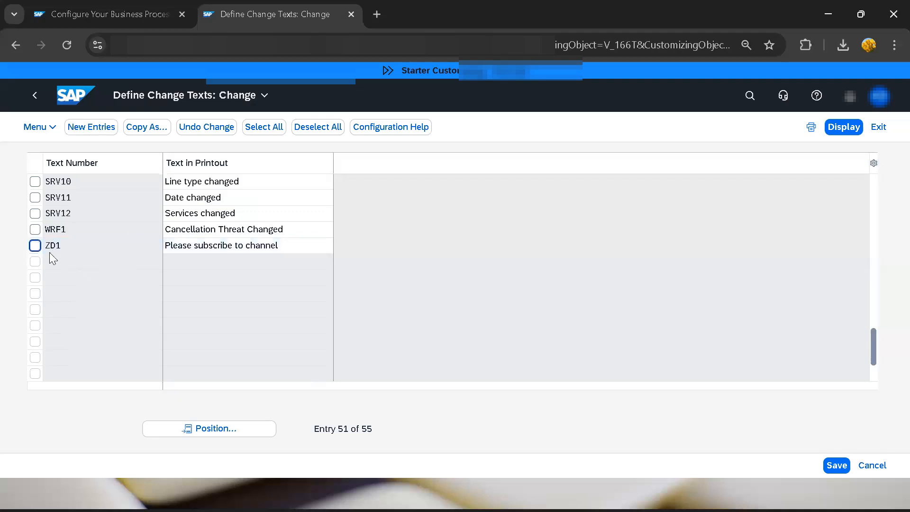
Step: Open Fields Relevant to Printouts of Changes from the configuration list and examine the text number assigned to PURCHASEORDERITEM field ORDERQUANTITY
click(100, 18)
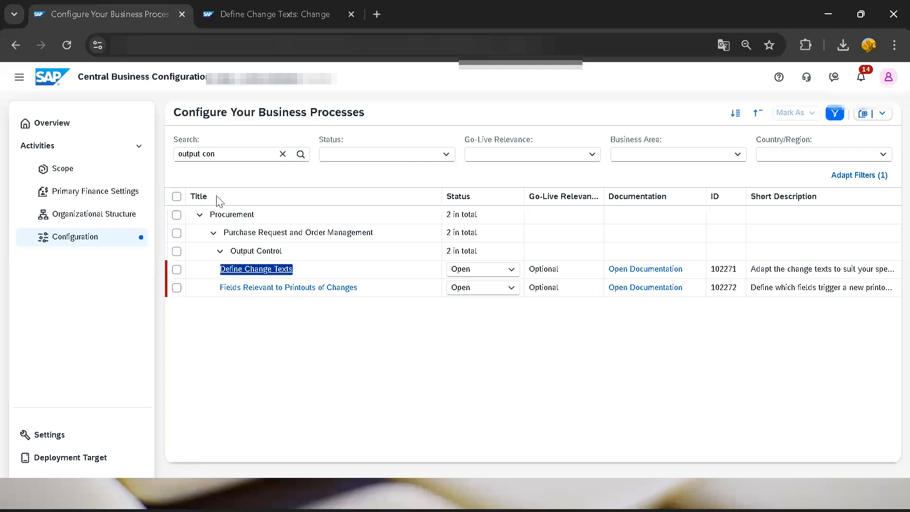
click(301, 290)
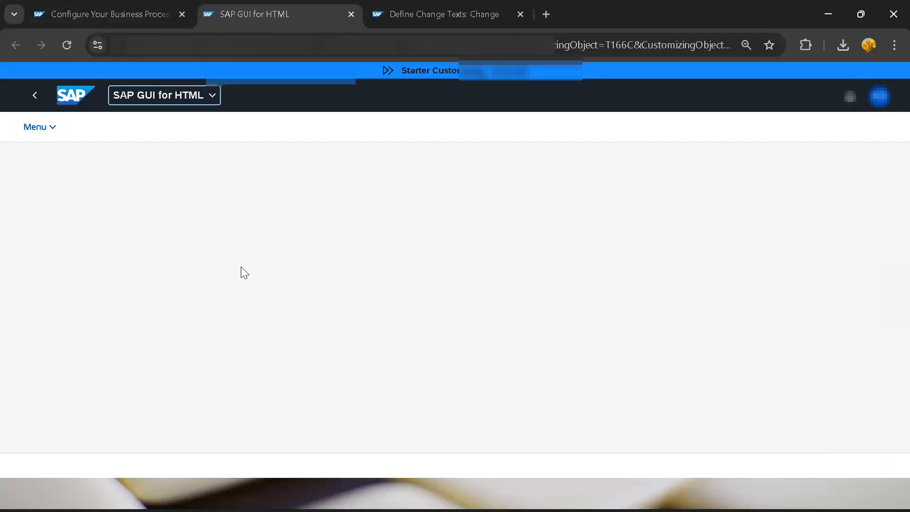
scroll(118, 285, down, 3)
scroll(124, 284, down, 1)
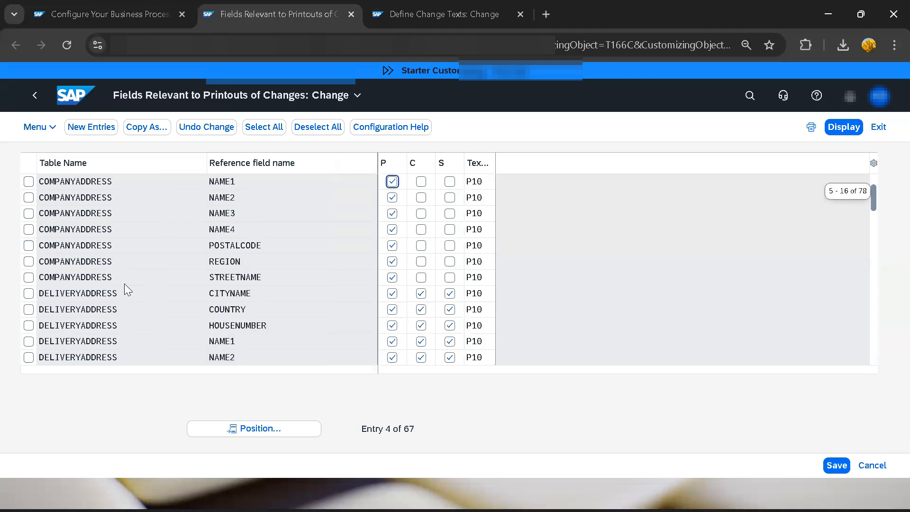
scroll(124, 283, down, 2)
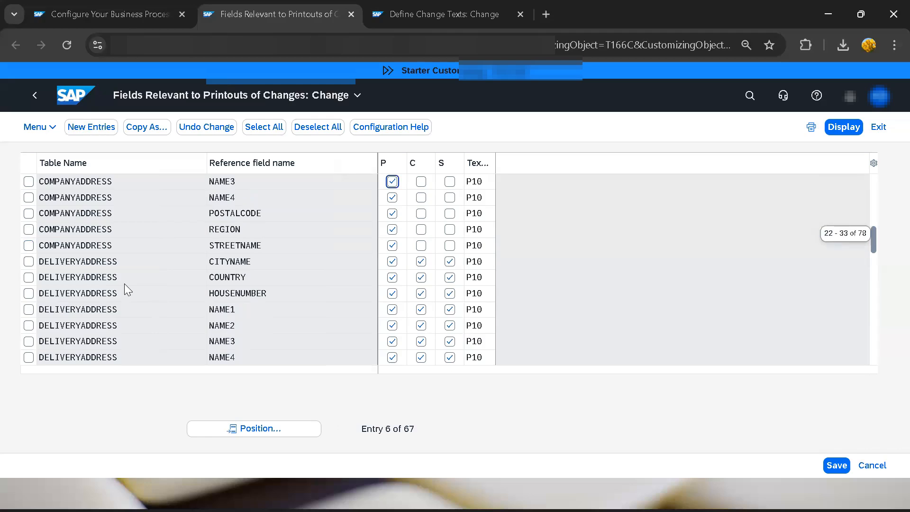
scroll(125, 283, down, 1)
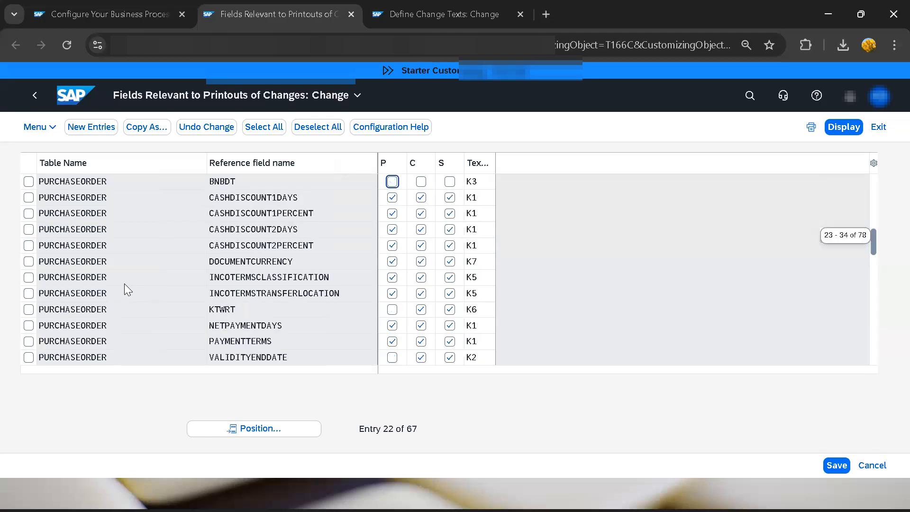
scroll(124, 283, down, 3)
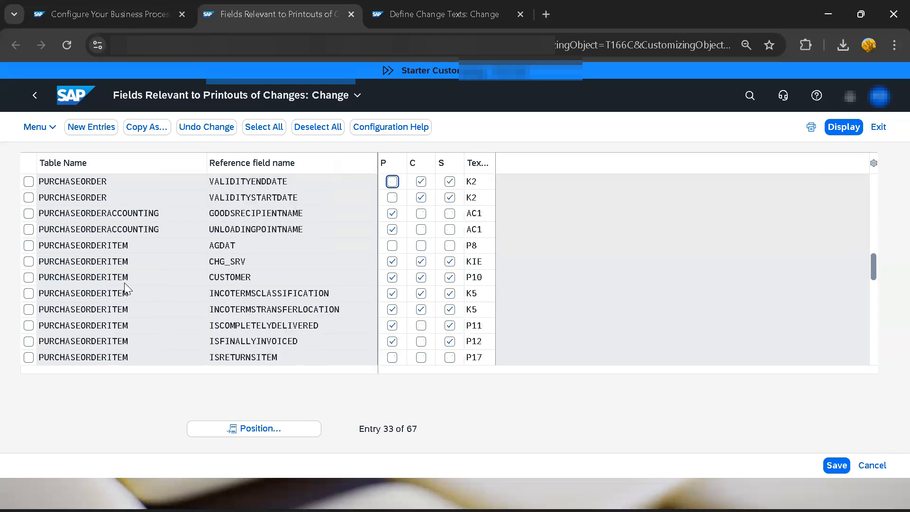
scroll(206, 342, down, 1)
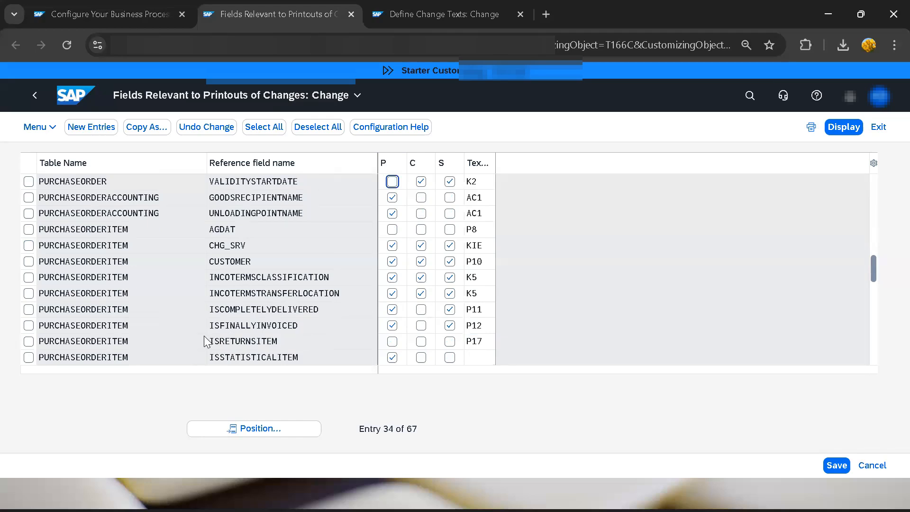
scroll(179, 336, down, 1)
scroll(179, 335, down, 1)
scroll(180, 342, down, 1)
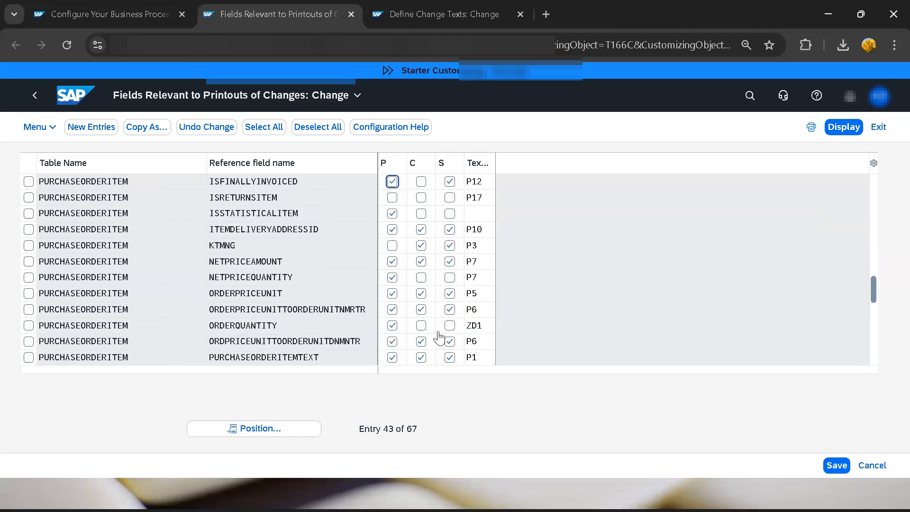
click(474, 326)
Step: Compare the ORDERQUANTITY field's text assignment with the ZD1 entry in Define Change Texts
click(450, 13)
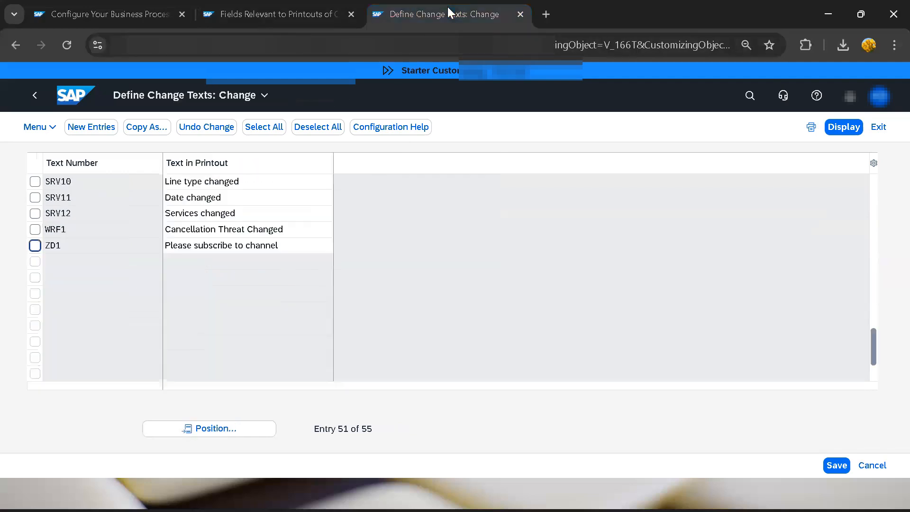
click(261, 16)
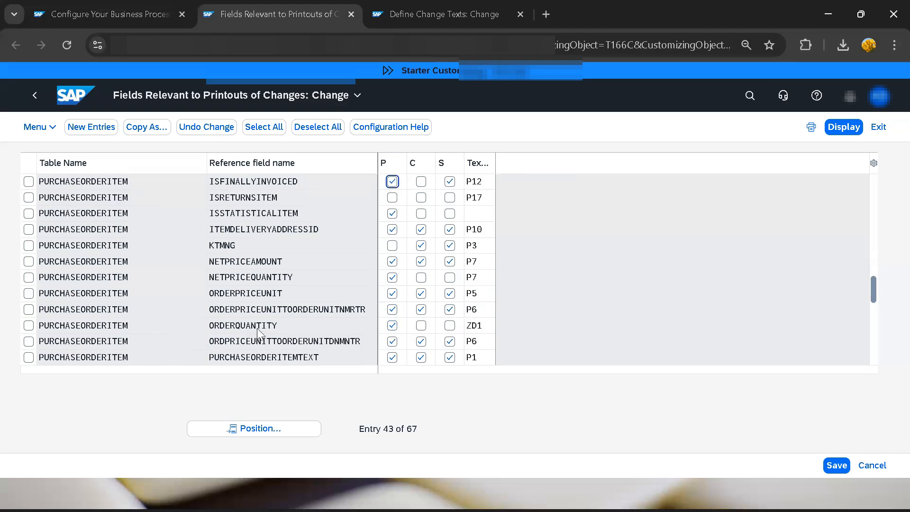
click(427, 19)
click(176, 248)
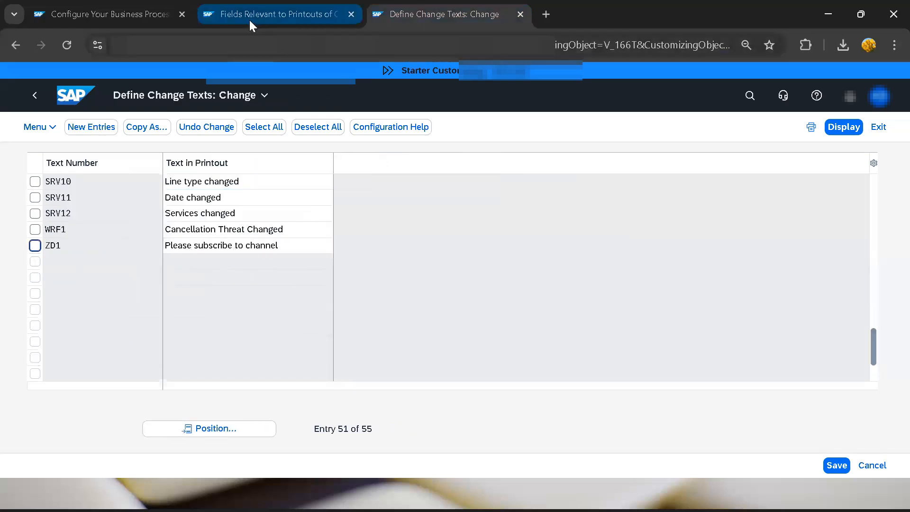
click(275, 14)
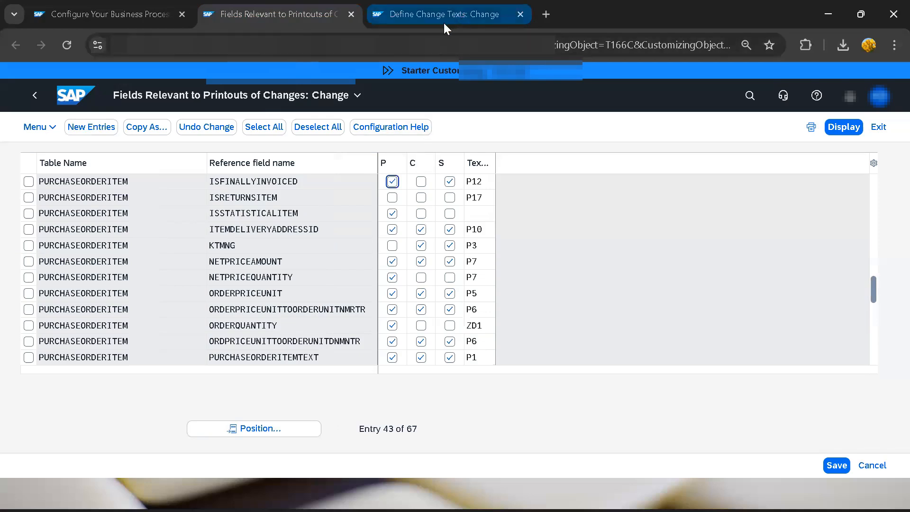
Step: Open the SAP home page in a separate browser tab and switch to it
right_click(72, 95)
click(122, 112)
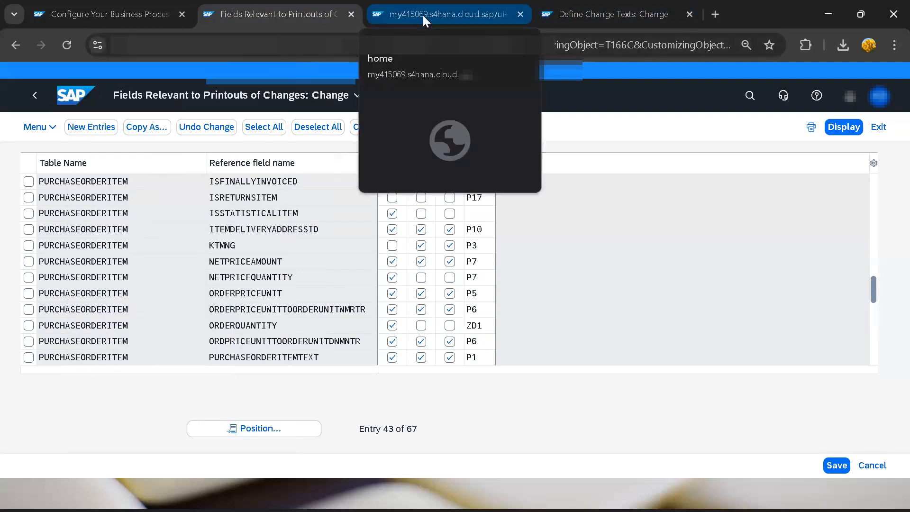
click(441, 14)
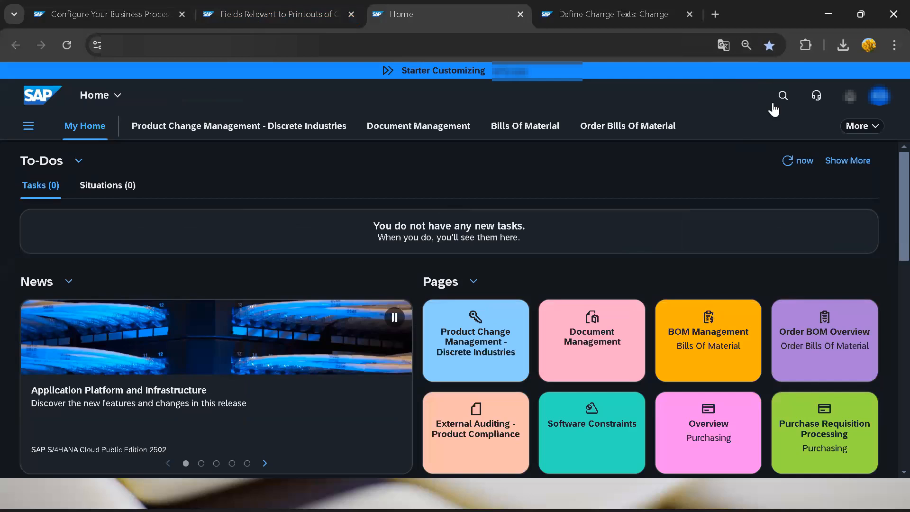
Step: Search for the app "me21n" and open Create Purchase Order - Advanced
click(783, 96)
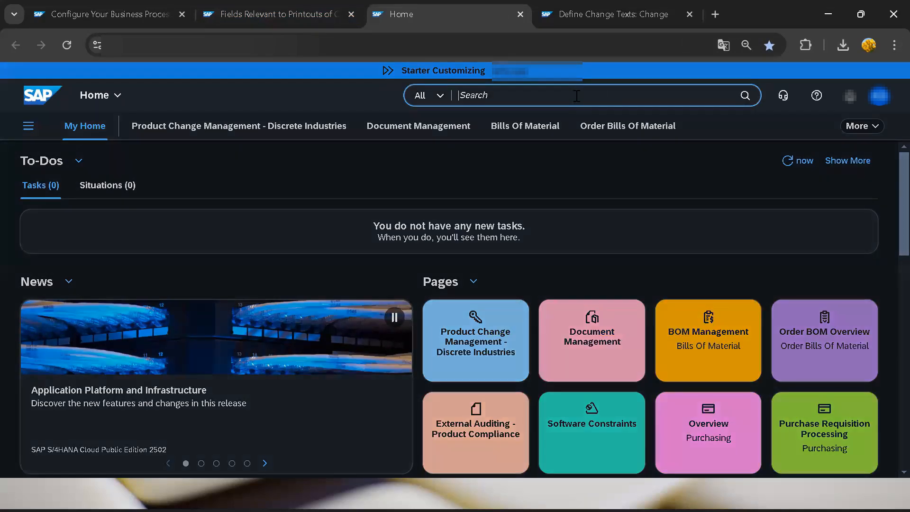
text(me21)
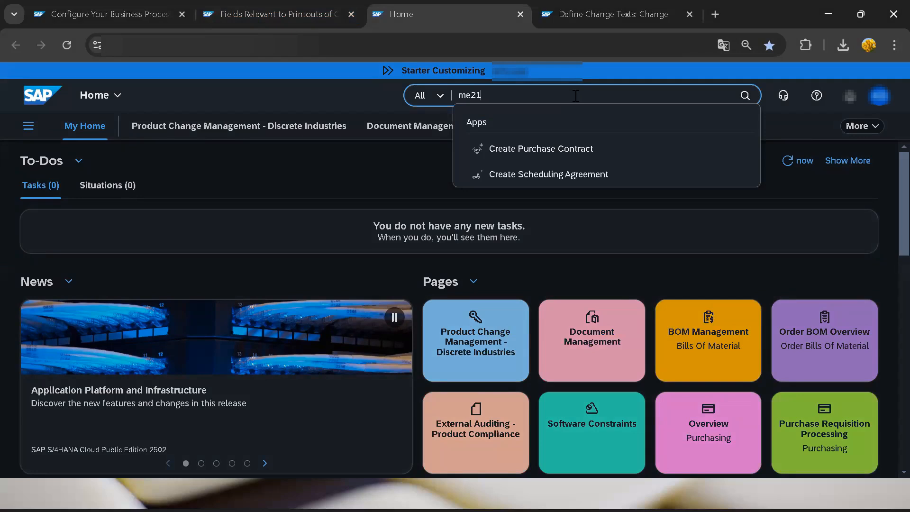
text(n)
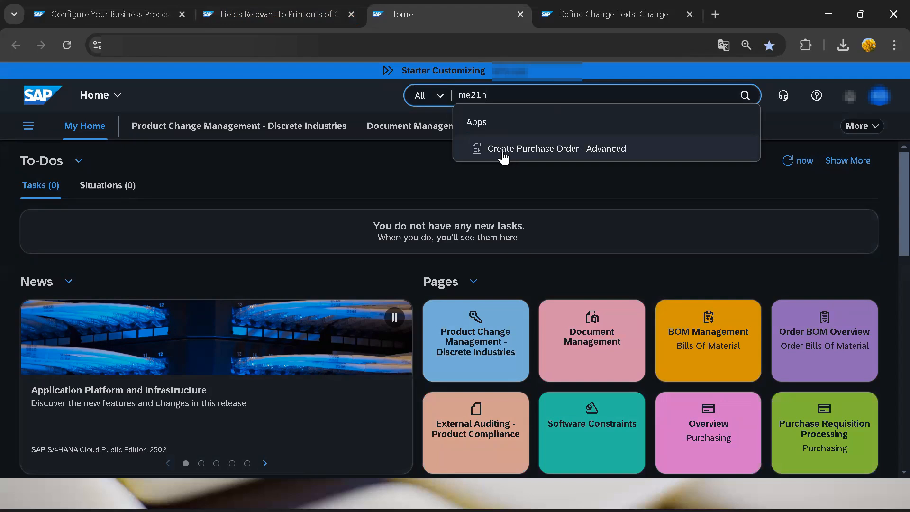
click(545, 149)
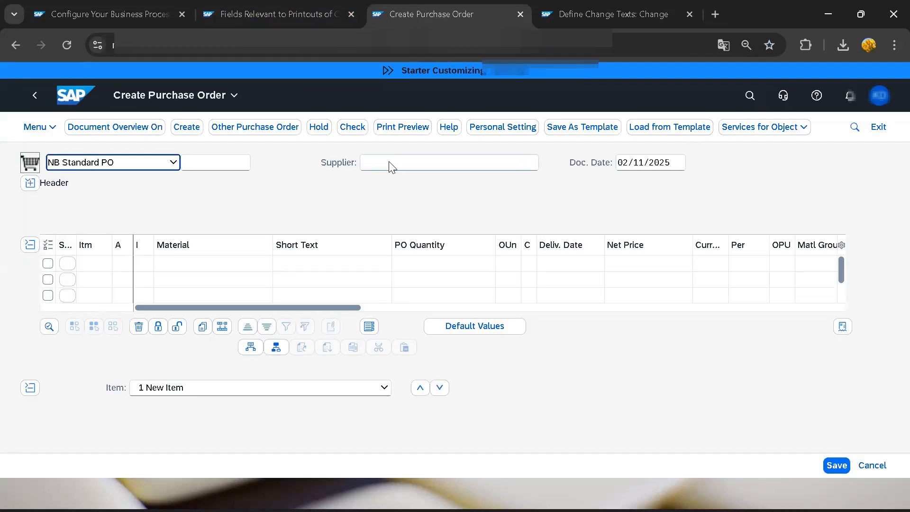
Step: Look up the general suppliers and enter Domestic IN Supplier 10 as the supplier of the standard purchase order
click(382, 166)
click(545, 161)
click(708, 215)
click(508, 359)
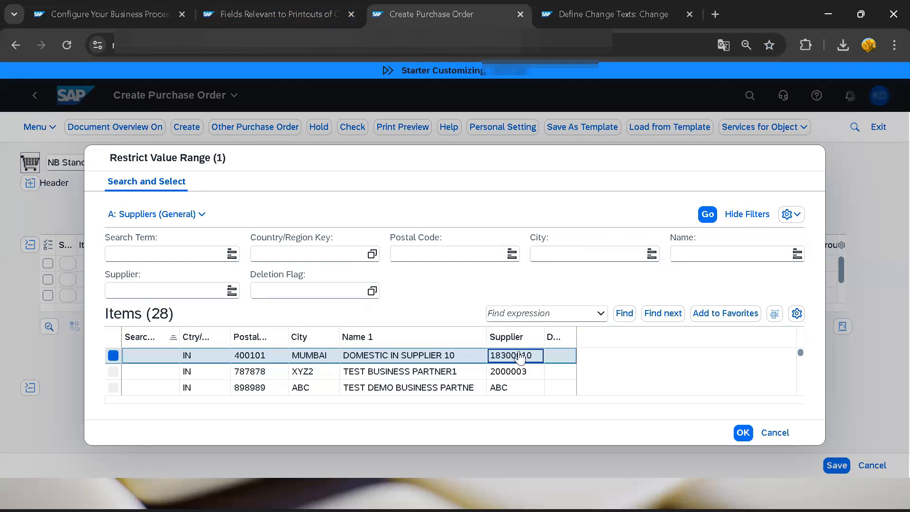
double_click(508, 360)
key(Return)
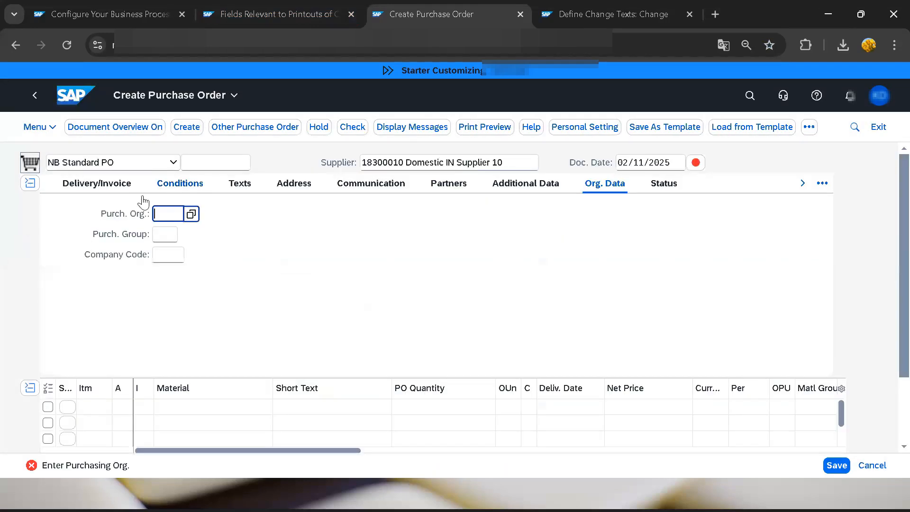
Step: Set the purchase order's purchasing organization to 1810 and purchasing group to 001, and confirm the organizational data
text(1810)
key(Tab)
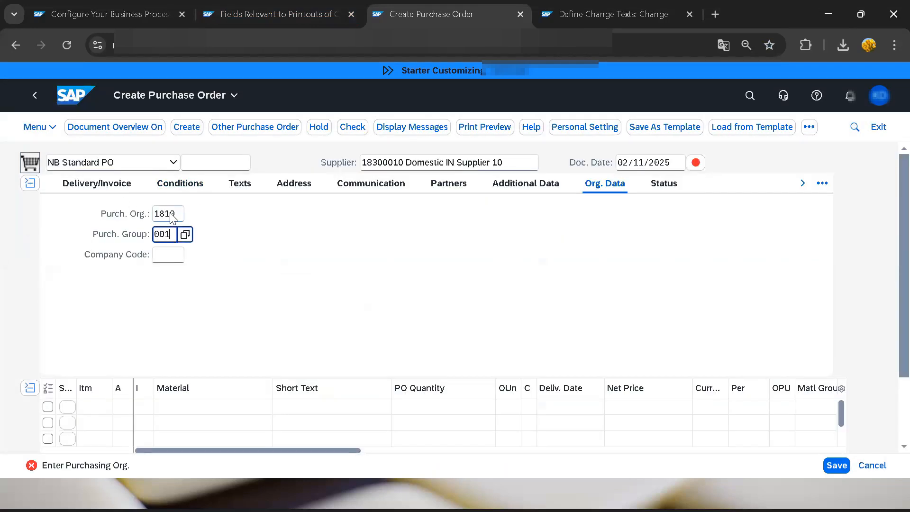
key(Return)
Step: Look up materials of type ROH and enter RM019 as the material of the first item
scroll(193, 303, down, 2)
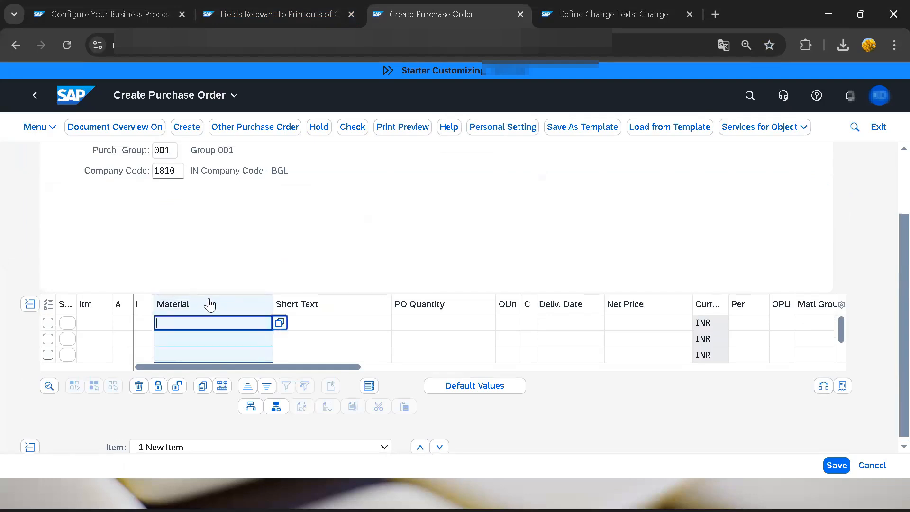
key(F4)
text(roh)
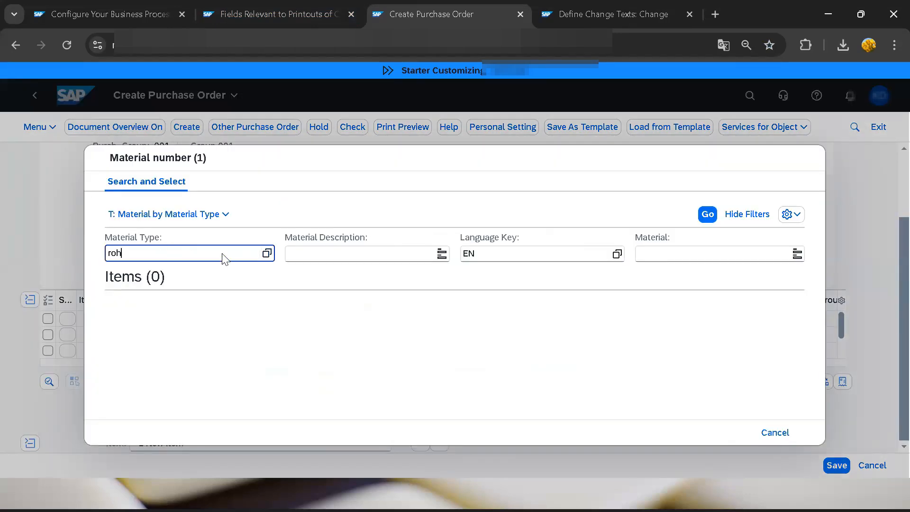
key(Return)
double_click(534, 319)
Step: Give the RM019 item a PO quantity of 100 and a net price of 10
click(420, 324)
text(100)
key(Tab)
key(Tab)
key(Tab)
key(Tab)
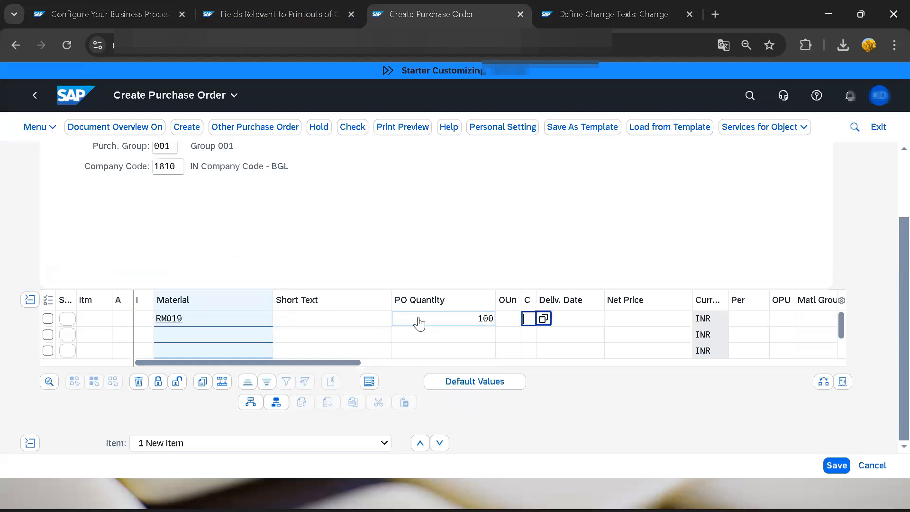
text(10)
key(Tab)
key(Tab)
key(Tab)
key(Tab)
key(Tab)
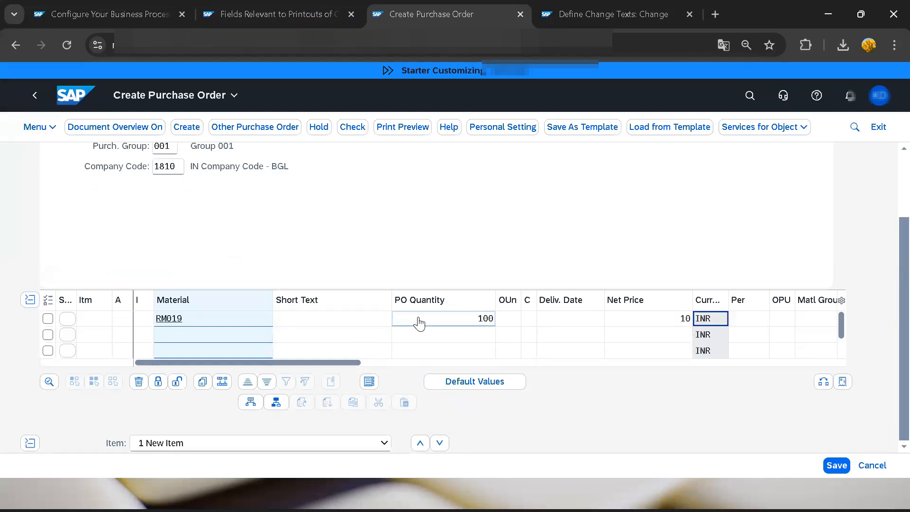
Step: Assign plant 1810 and storage location 181a to the RM019 item and save the purchase order
text(1810)
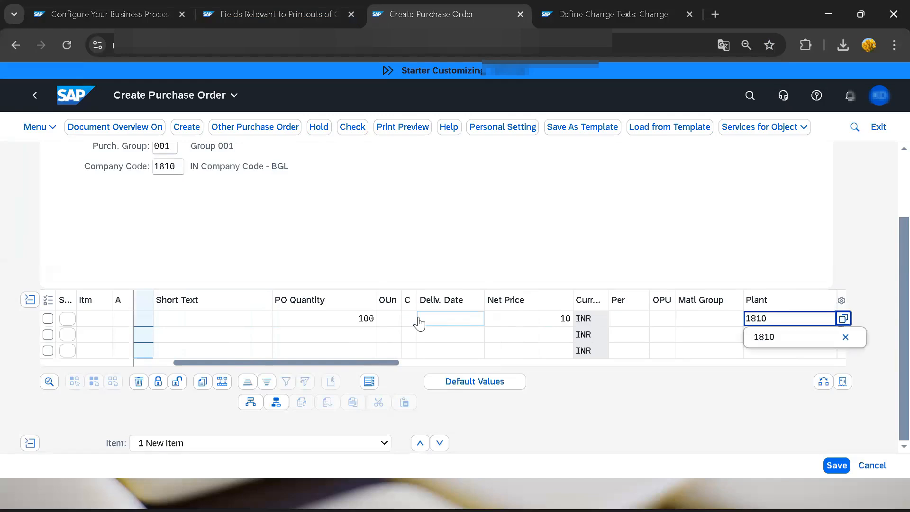
key(Tab)
text(181a)
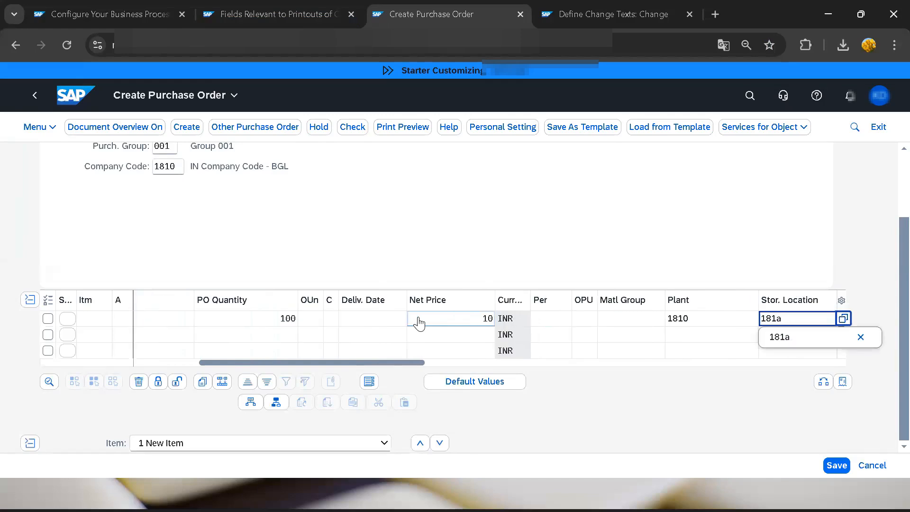
key(Return)
click(837, 465)
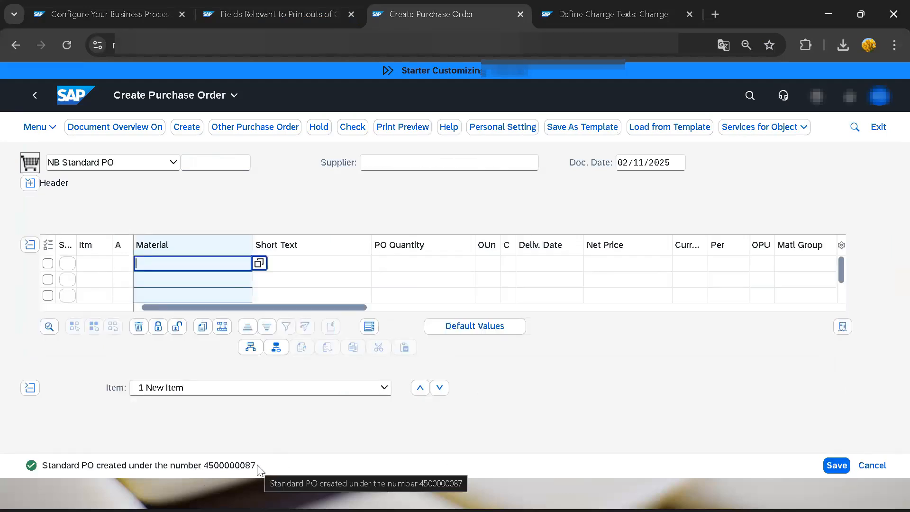
Step: Open the newly created purchase order and show its output messages
click(294, 129)
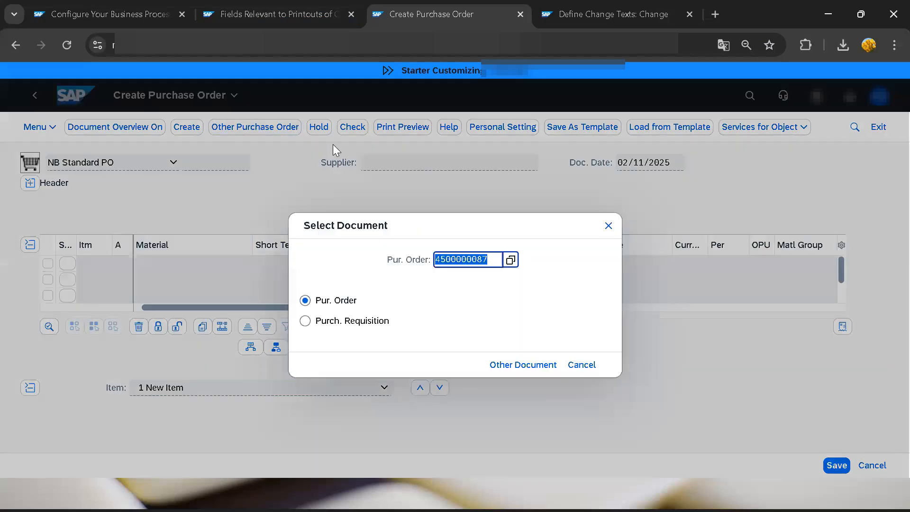
key(Return)
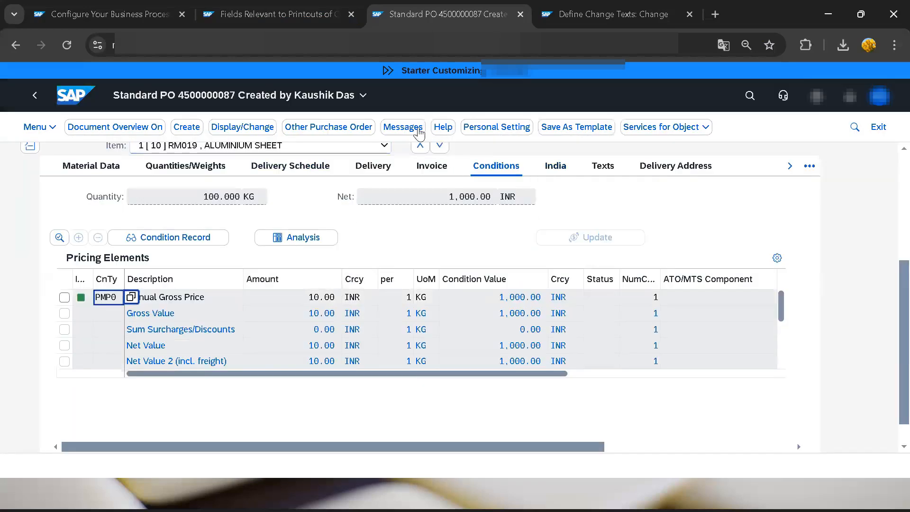
click(407, 128)
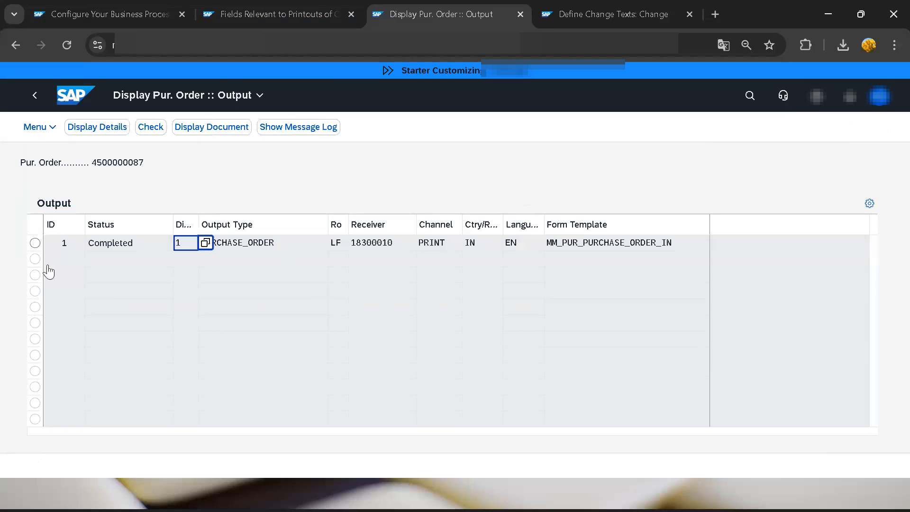
Step: Display the document of the PURCHASE_ORDER output, review its address and item details, and close the preview
click(35, 243)
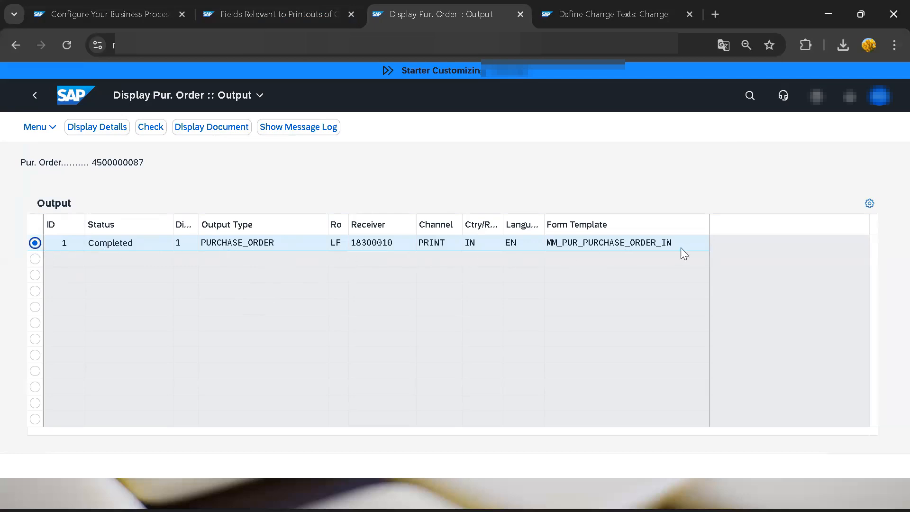
click(211, 127)
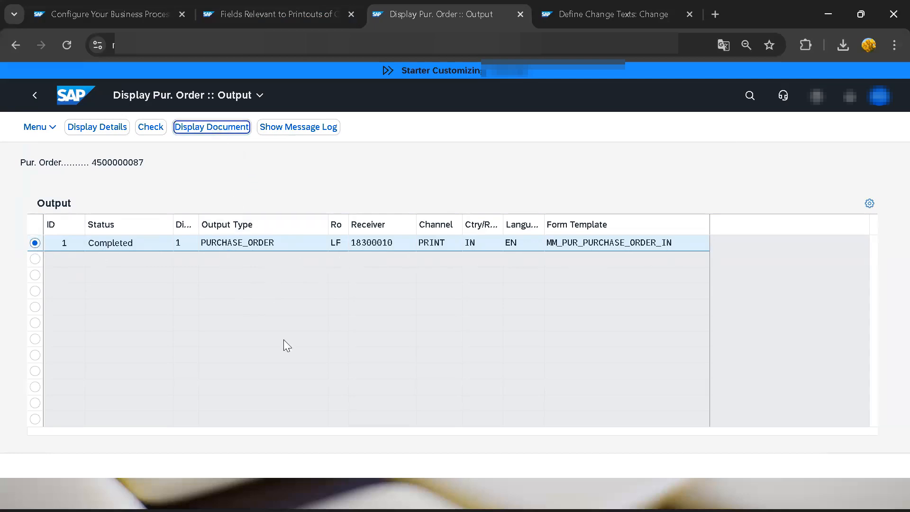
scroll(459, 300, down, 10)
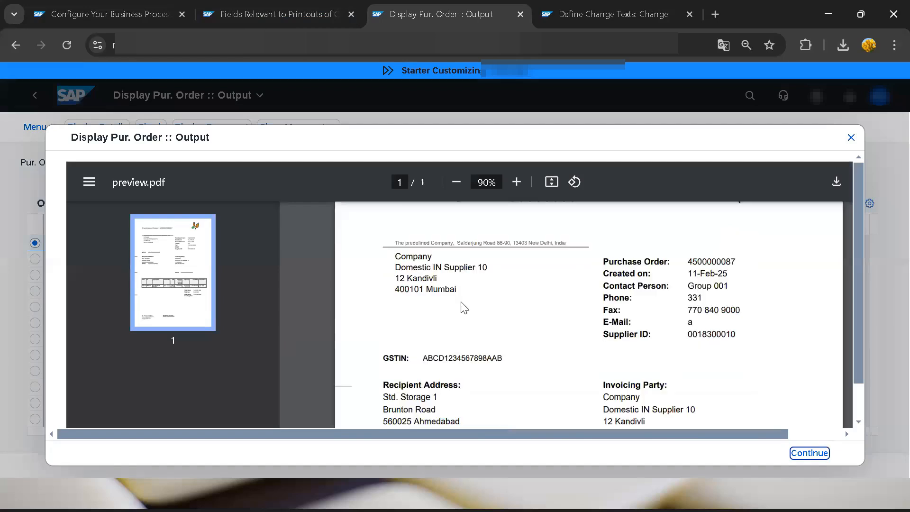
scroll(465, 309, up, 10)
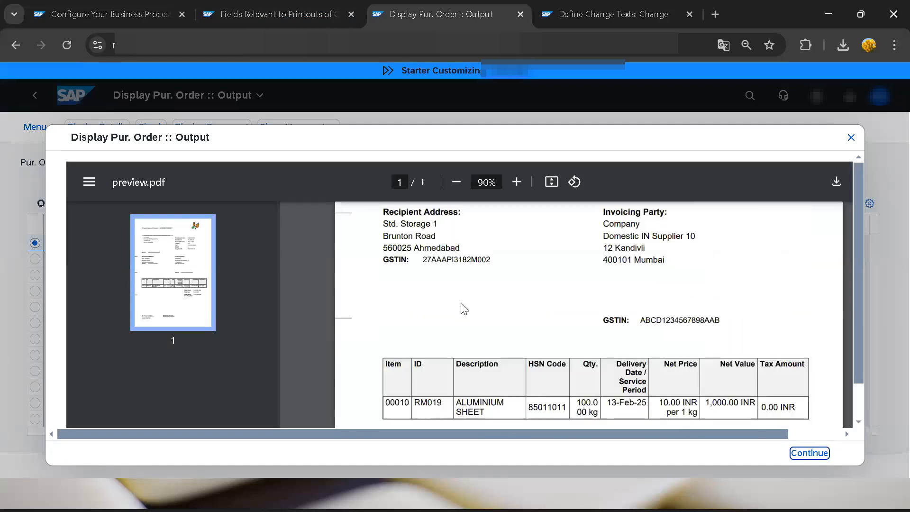
scroll(610, 284, down, 10)
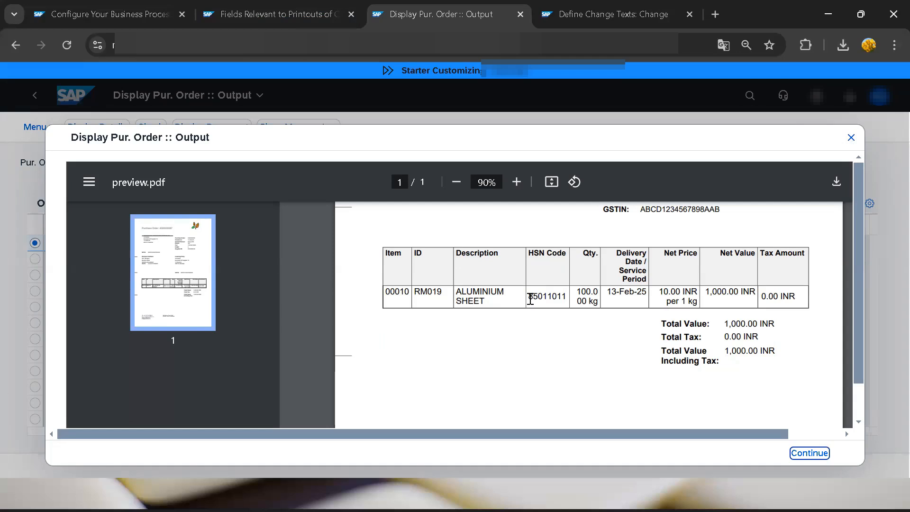
click(851, 138)
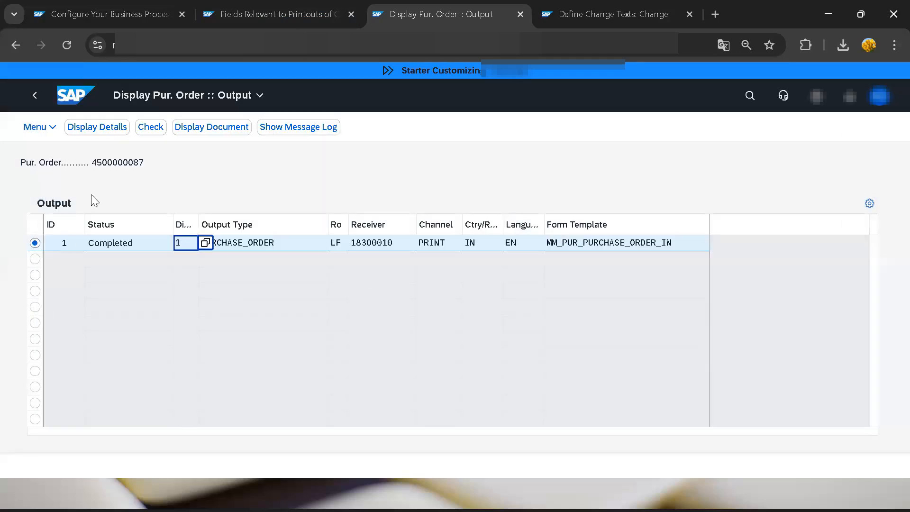
Step: Switch the purchase order to change mode, set the PO quantity of item 10 to 120, and save the order
click(36, 95)
click(243, 127)
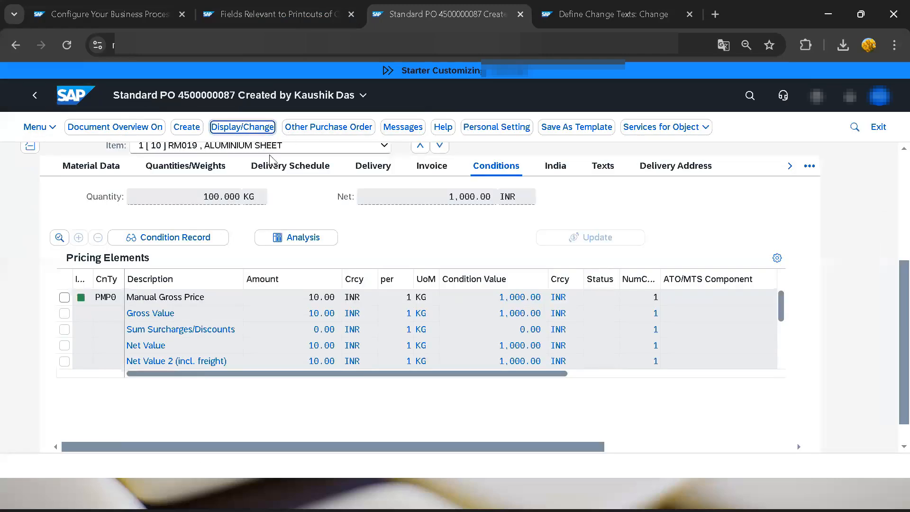
click(450, 264)
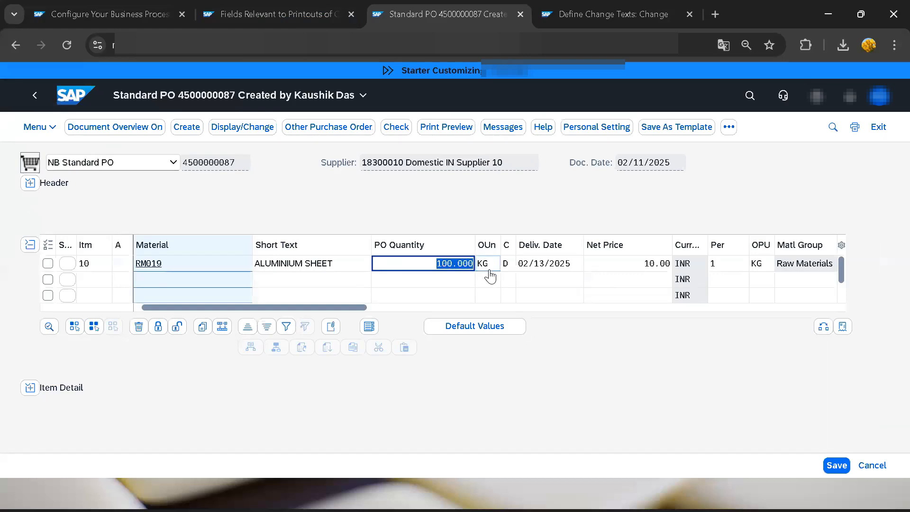
text(120)
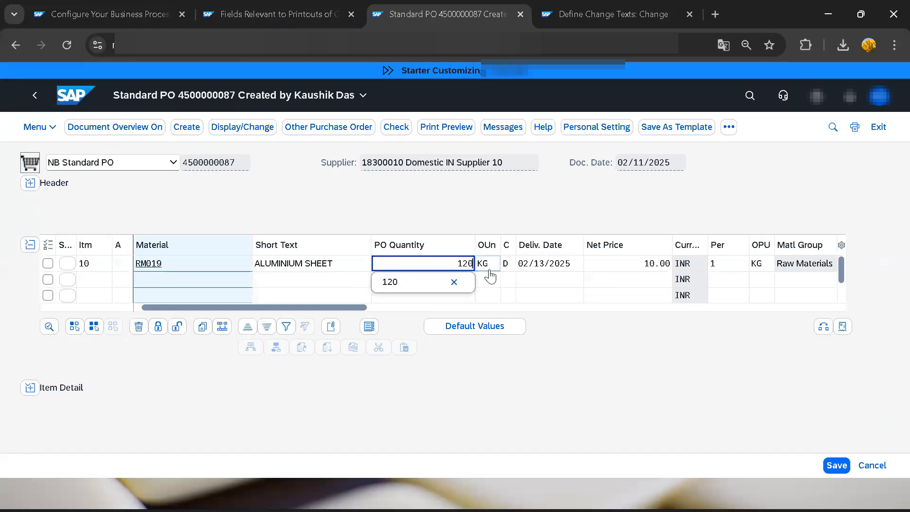
key(Return)
key(Return)
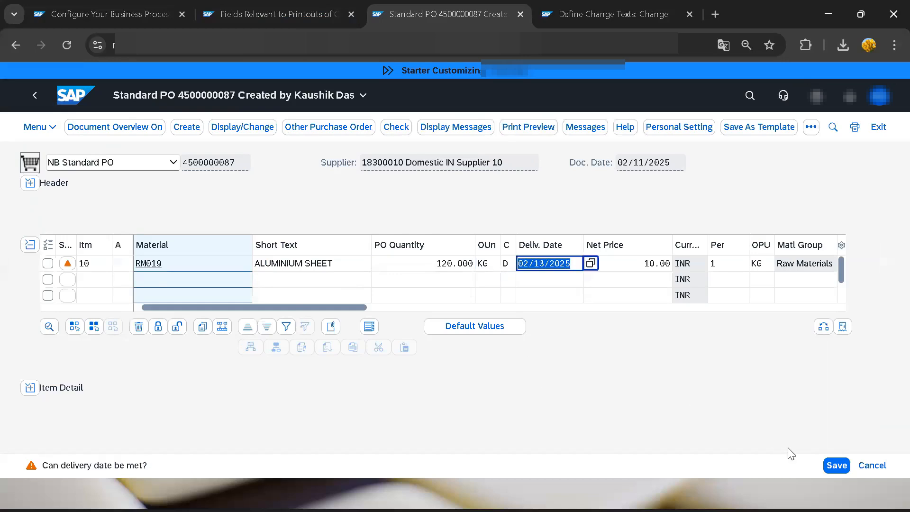
click(837, 466)
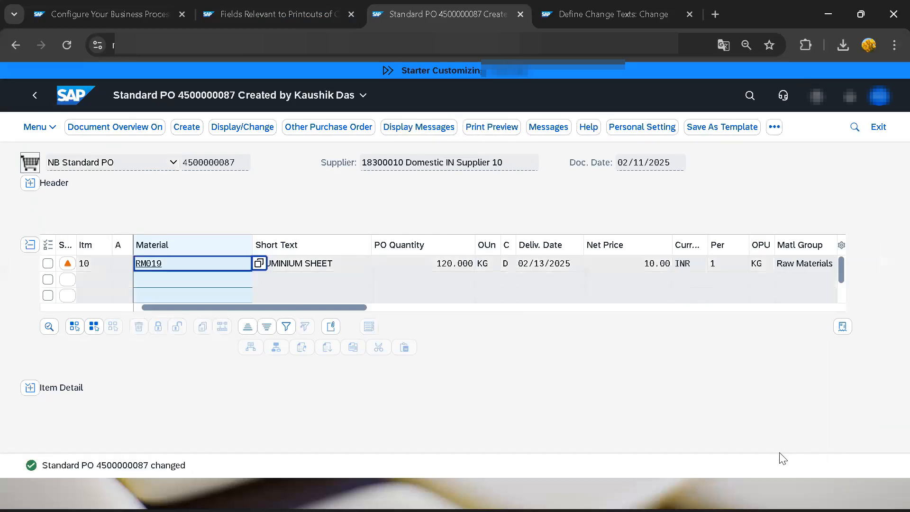
Step: Return to the home page, search for the app "me23n" and open Display Purchase Order - Advanced
click(63, 98)
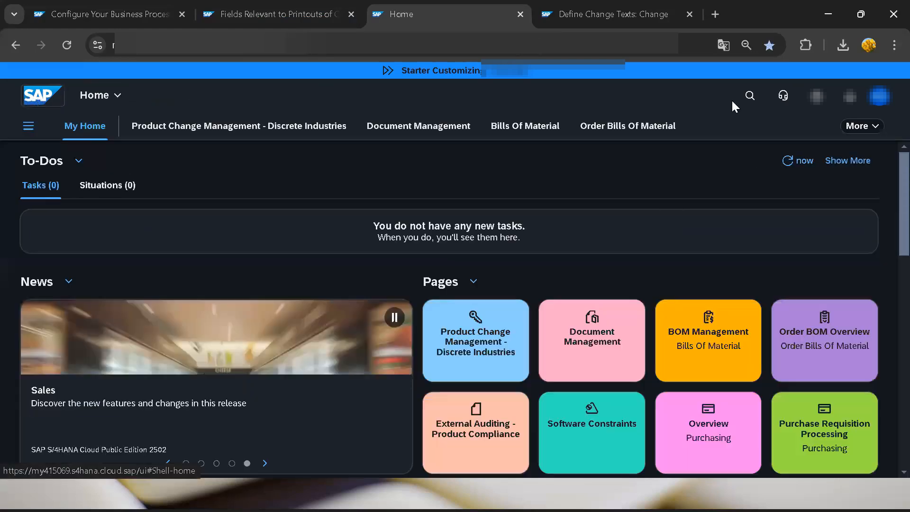
click(758, 97)
text(m)
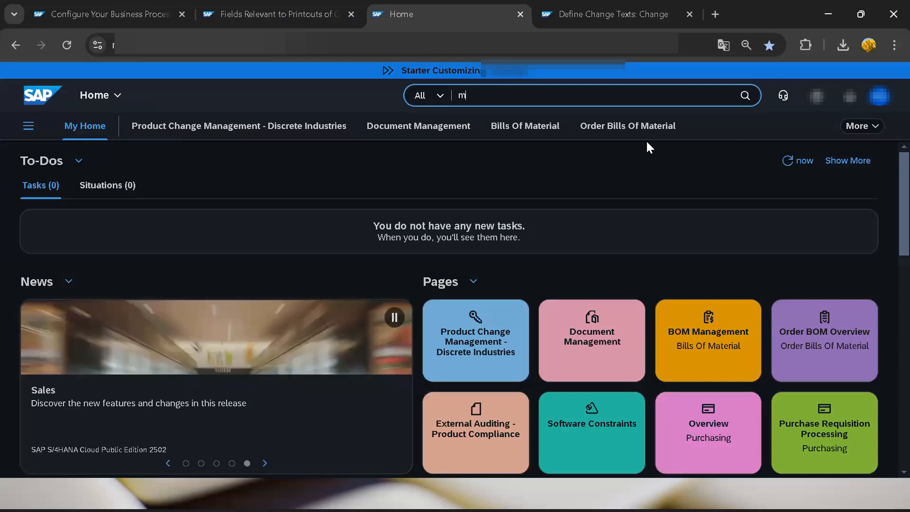
text(e23n)
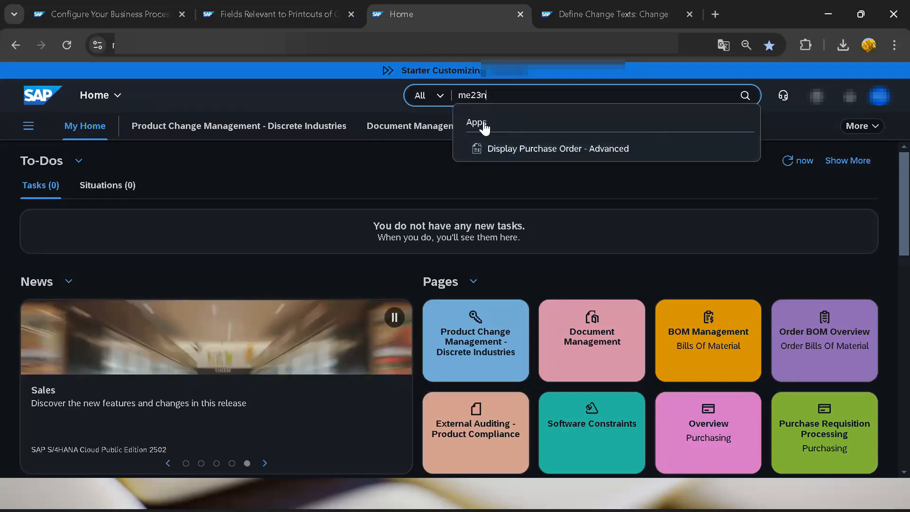
click(521, 156)
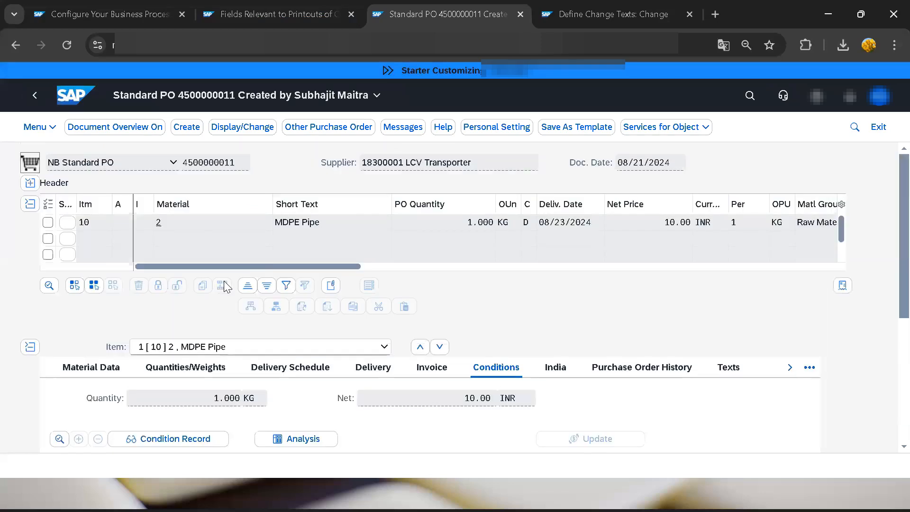
Step: Select the purchase order whose quantity was just changed as the document to display
key(End)
key(BackSpace)
key(BackSpace)
text(87)
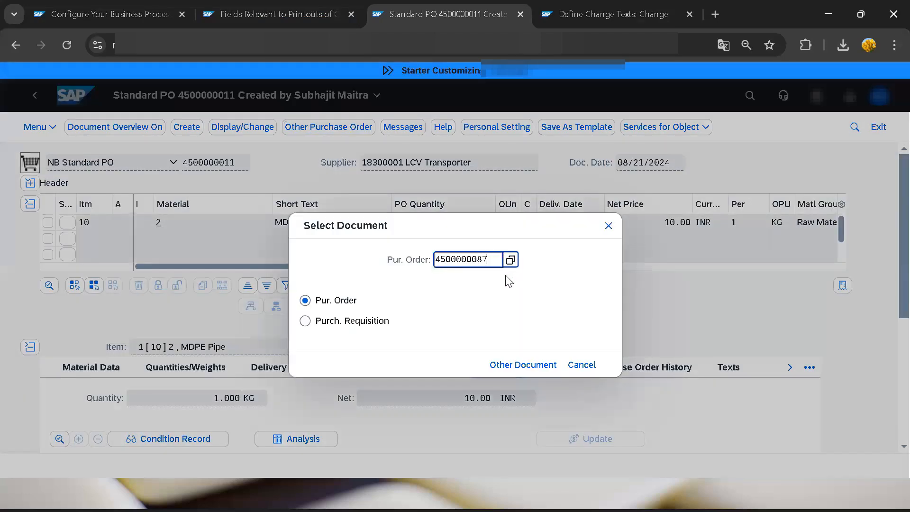
key(Return)
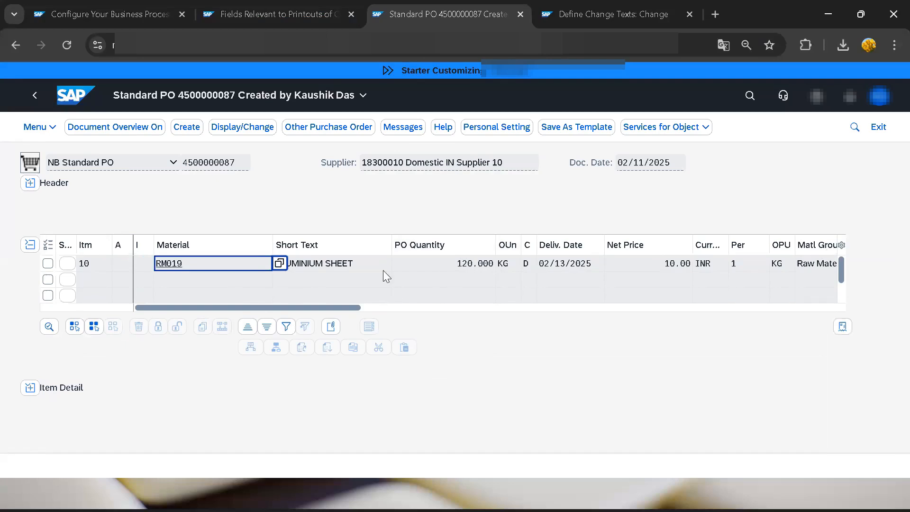
Step: Display the document of output 2, flagged as a change output, and highlight the text under Changes for item 00010
click(397, 131)
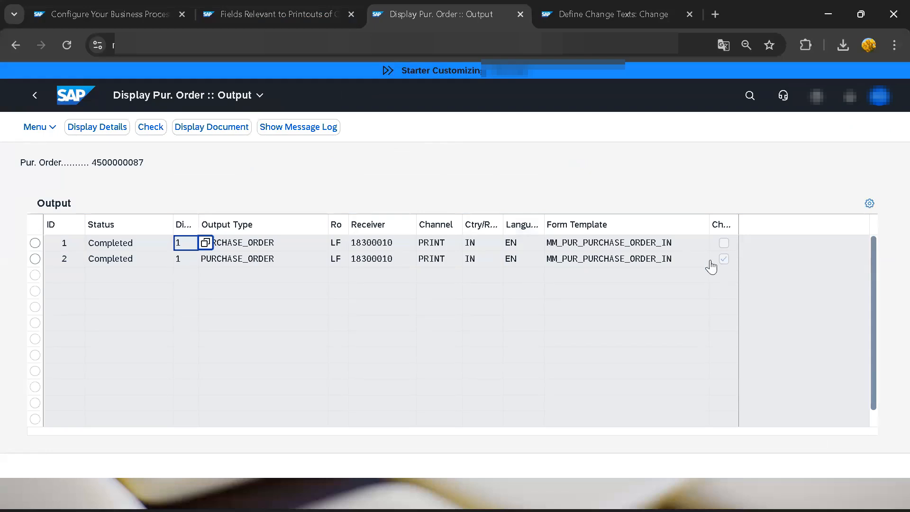
click(35, 259)
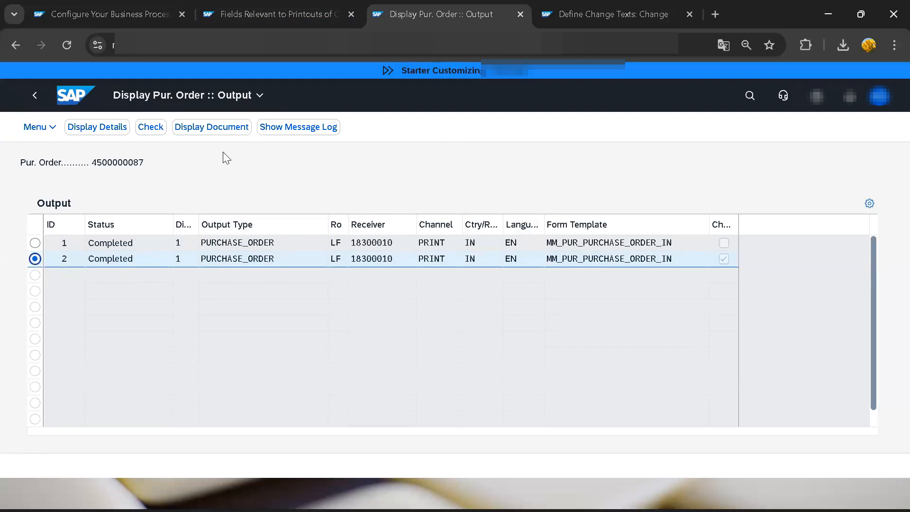
click(213, 127)
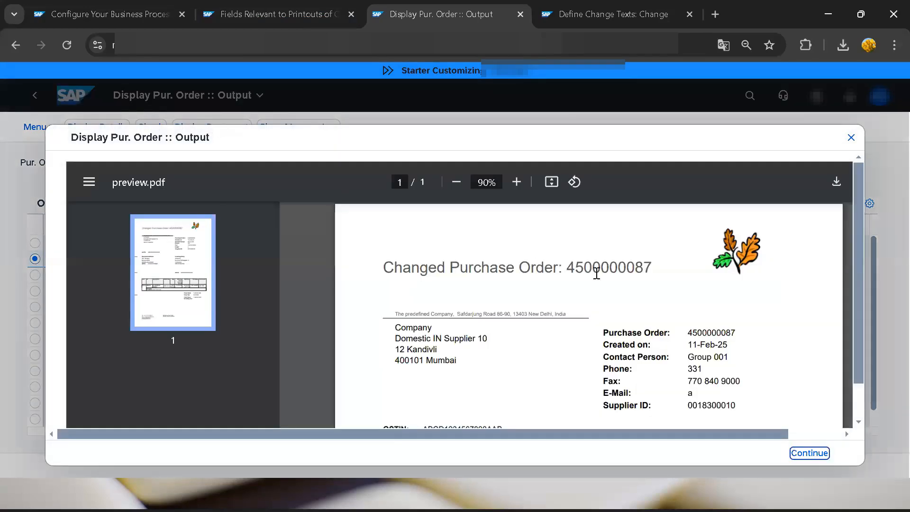
scroll(614, 290, down, 7)
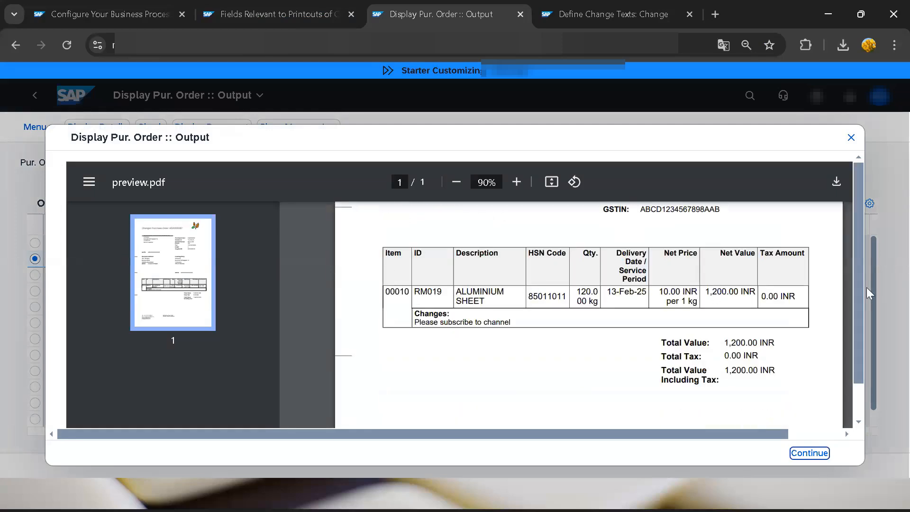
drag(413, 313, 517, 324)
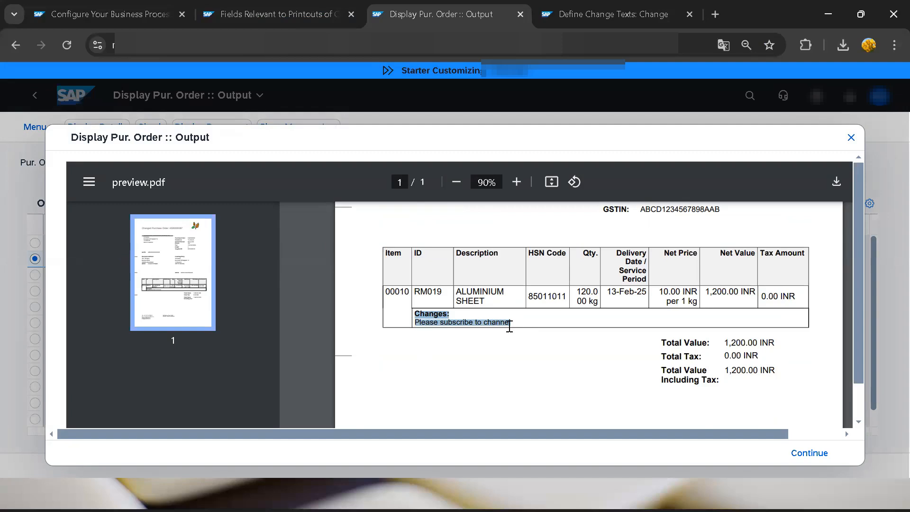
drag(511, 324, 420, 325)
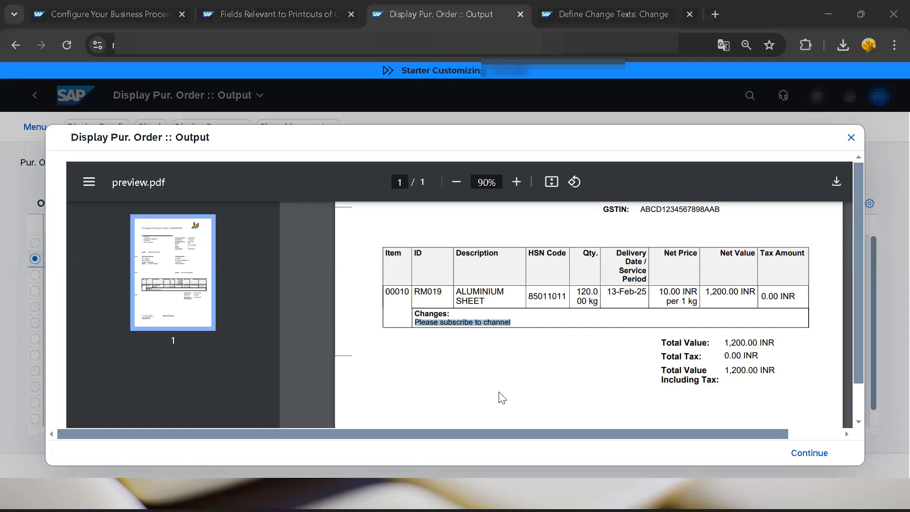
key(alt+Tab)
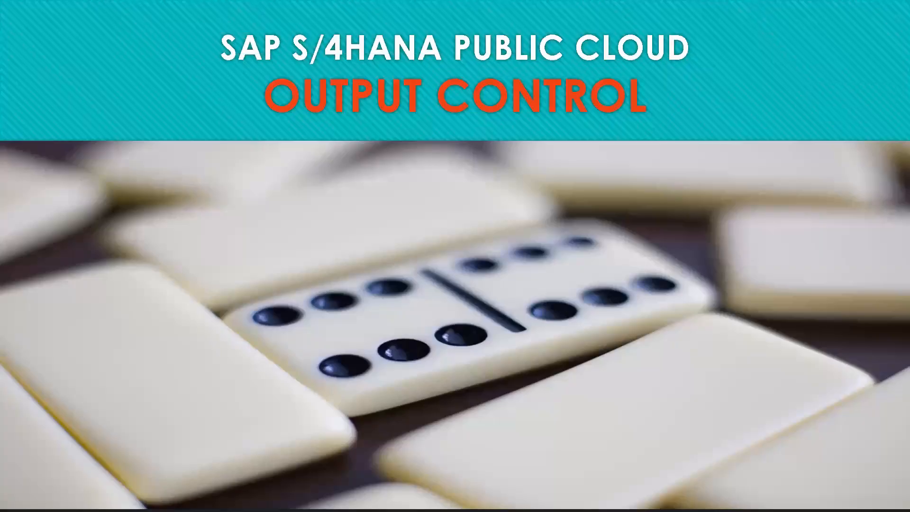
key(Right)
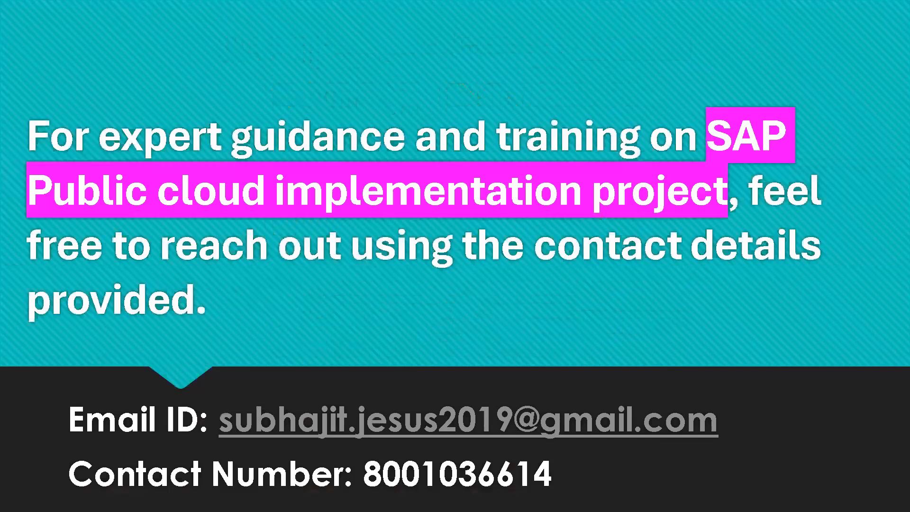